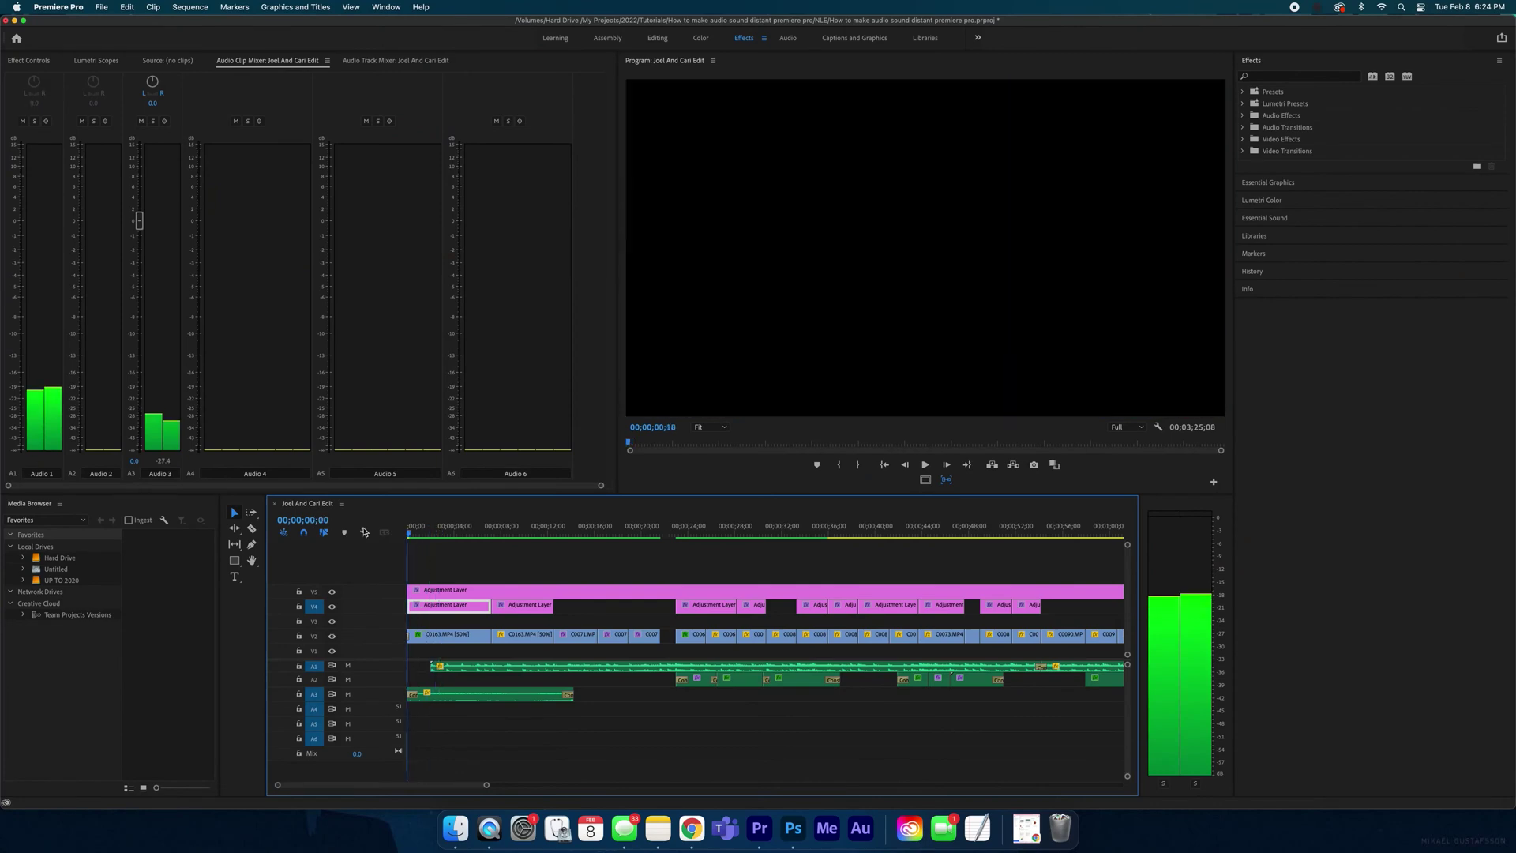
Play back the wedding edit from around five seconds to hear the waves audio.
key("space")
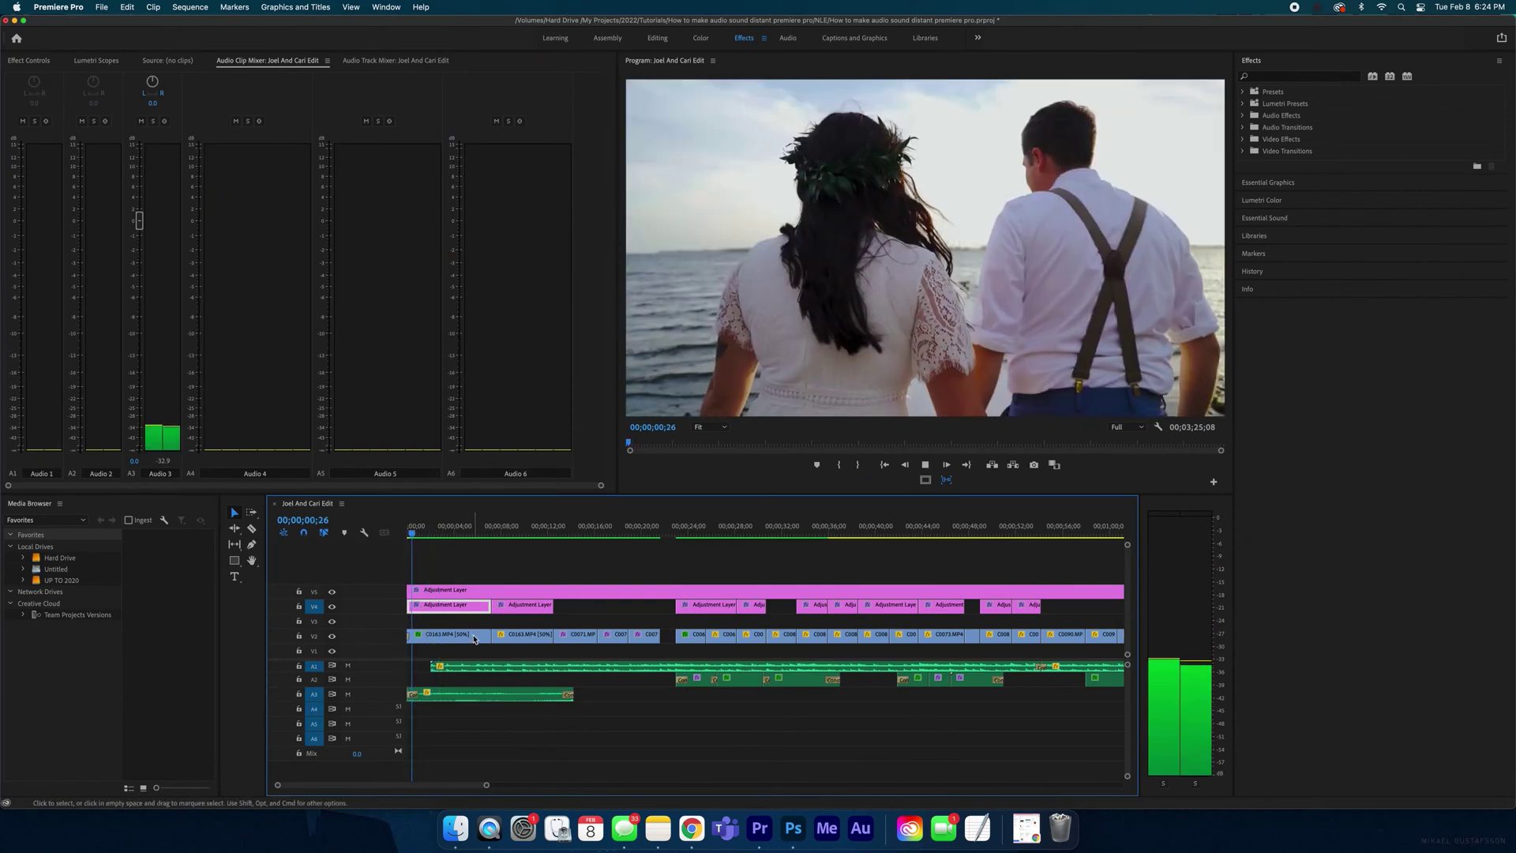
key("space")
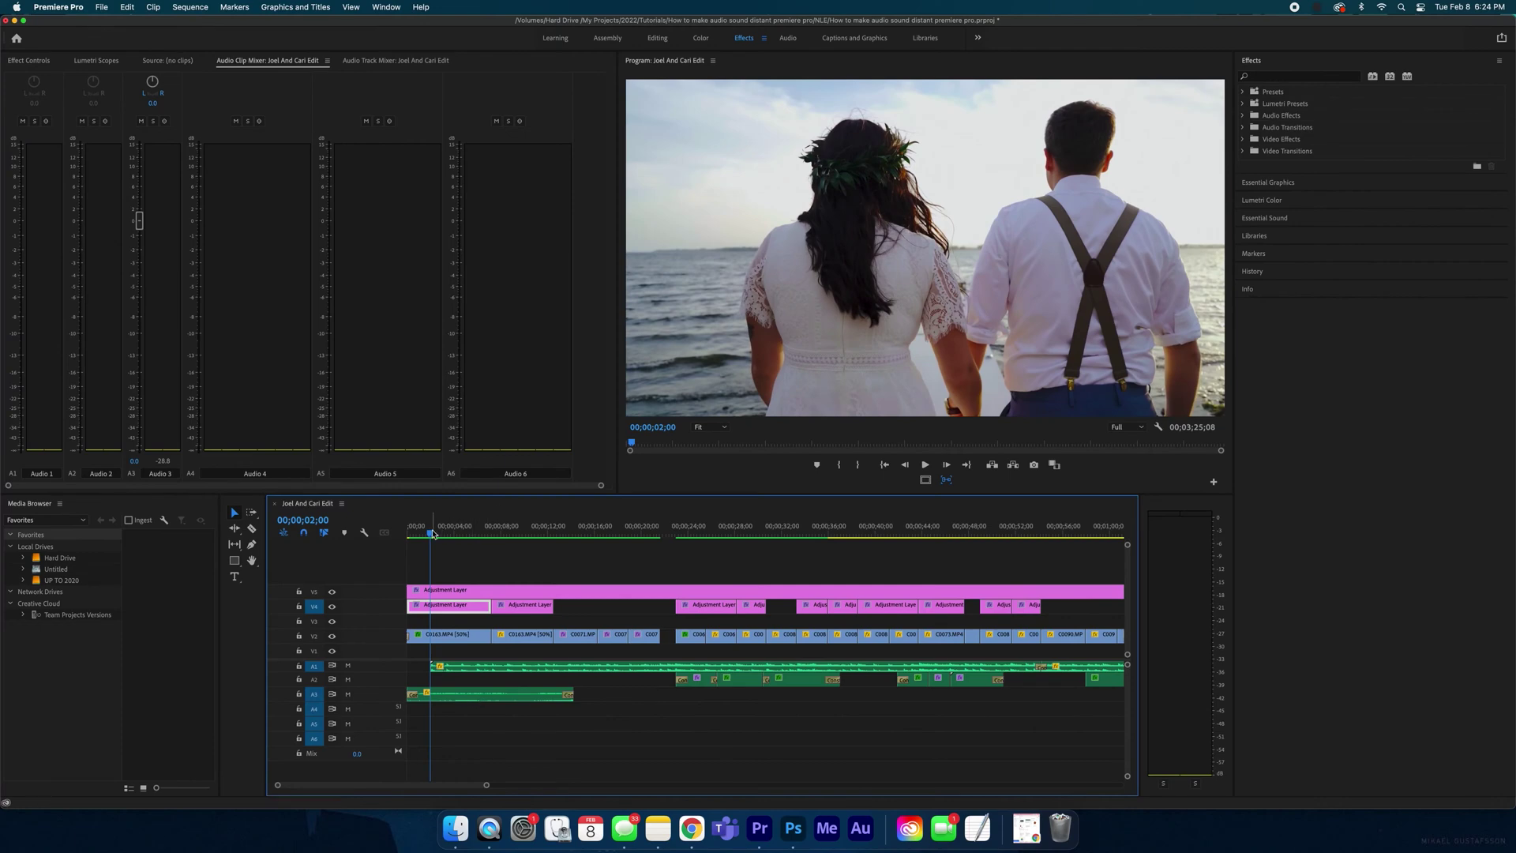
left_click_drag(433, 533, 477, 533)
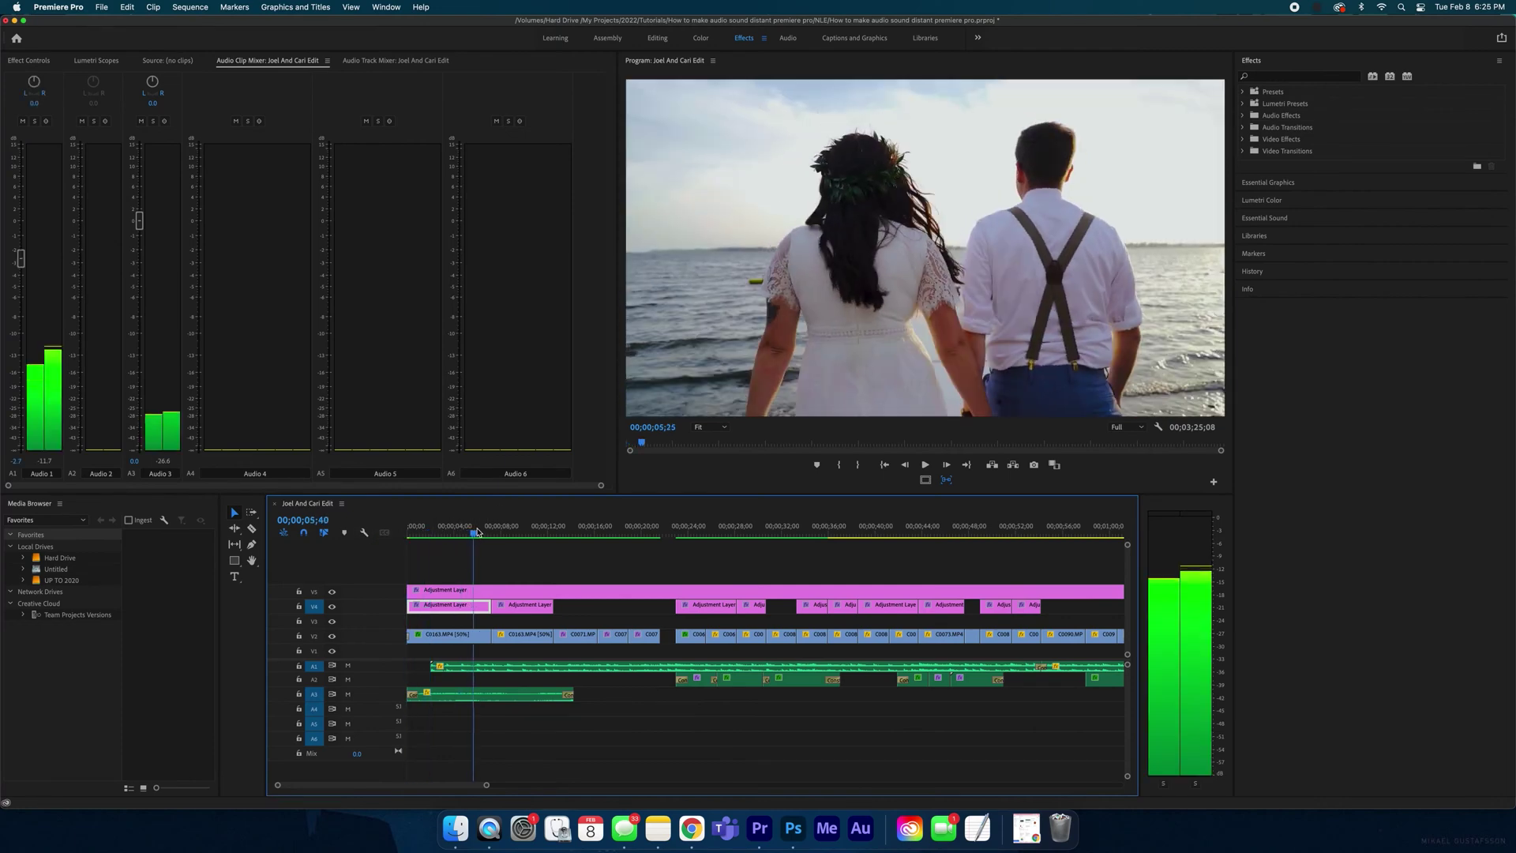
key("space")
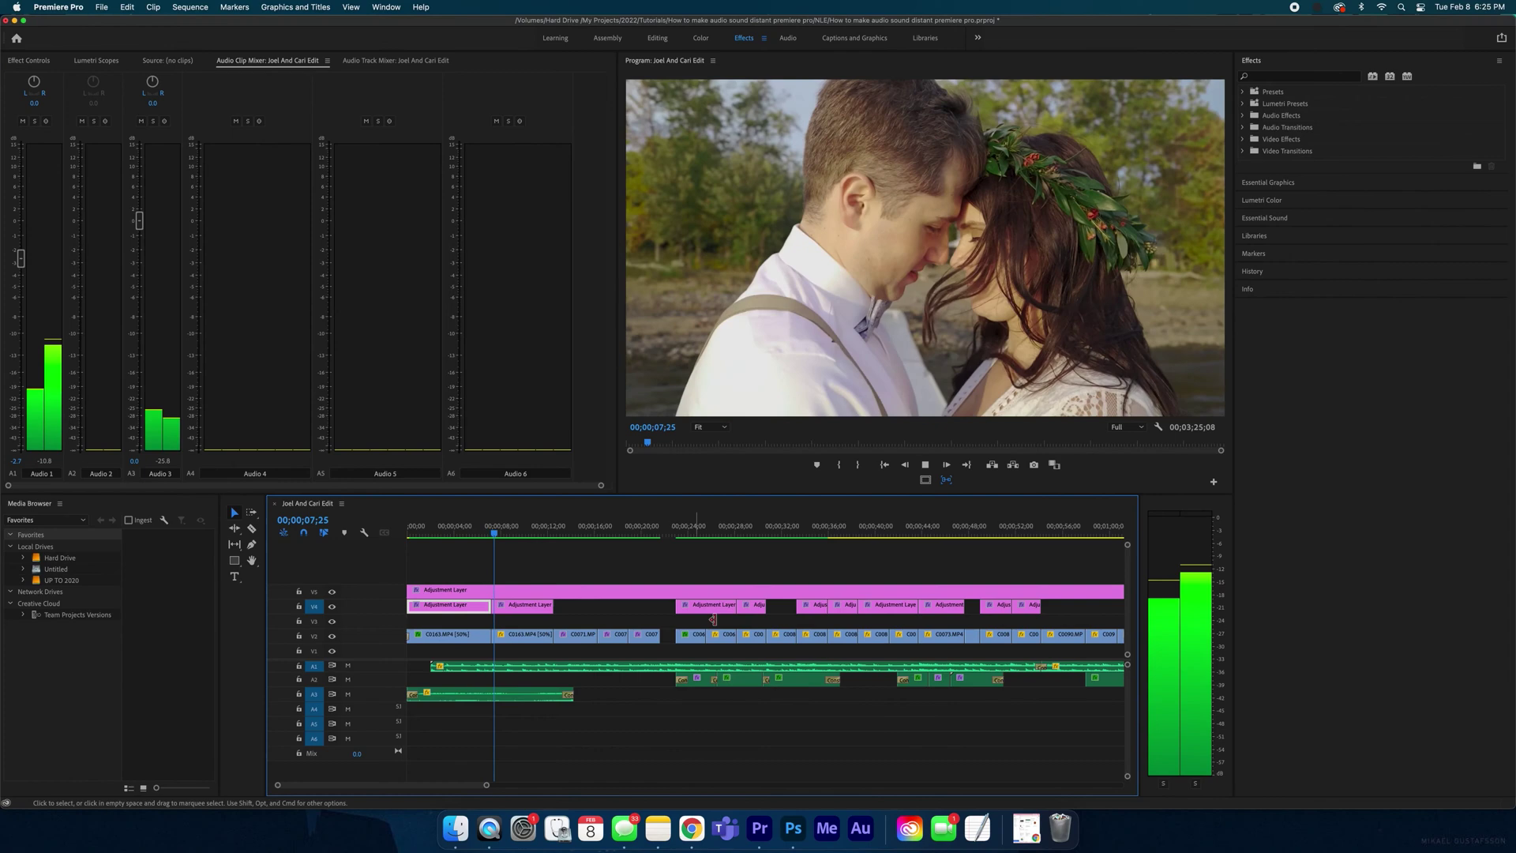
key("space")
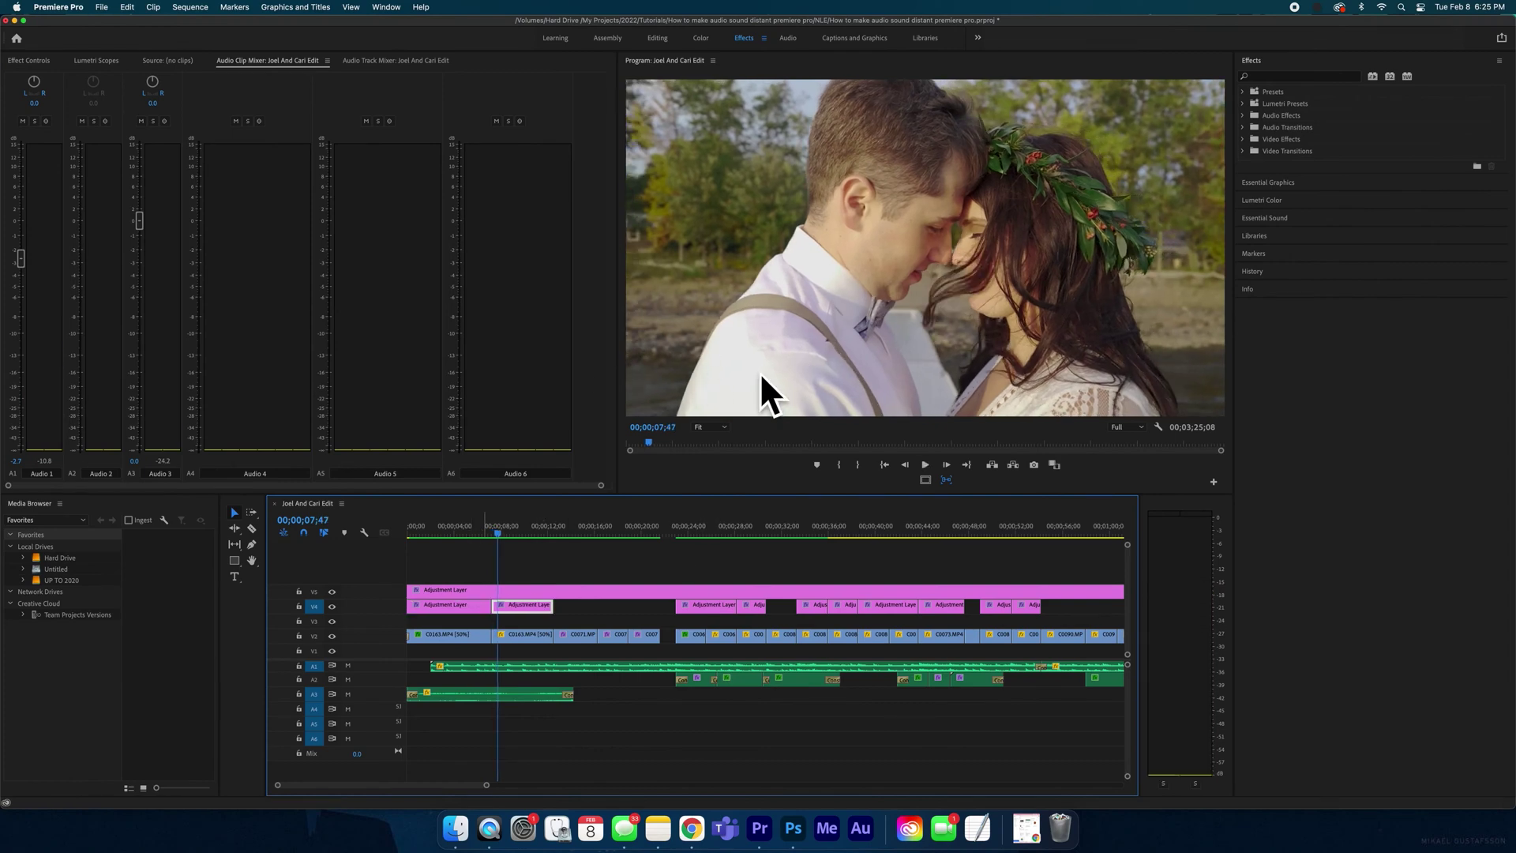
left_click(455, 532)
left_click_drag(456, 532, 424, 536)
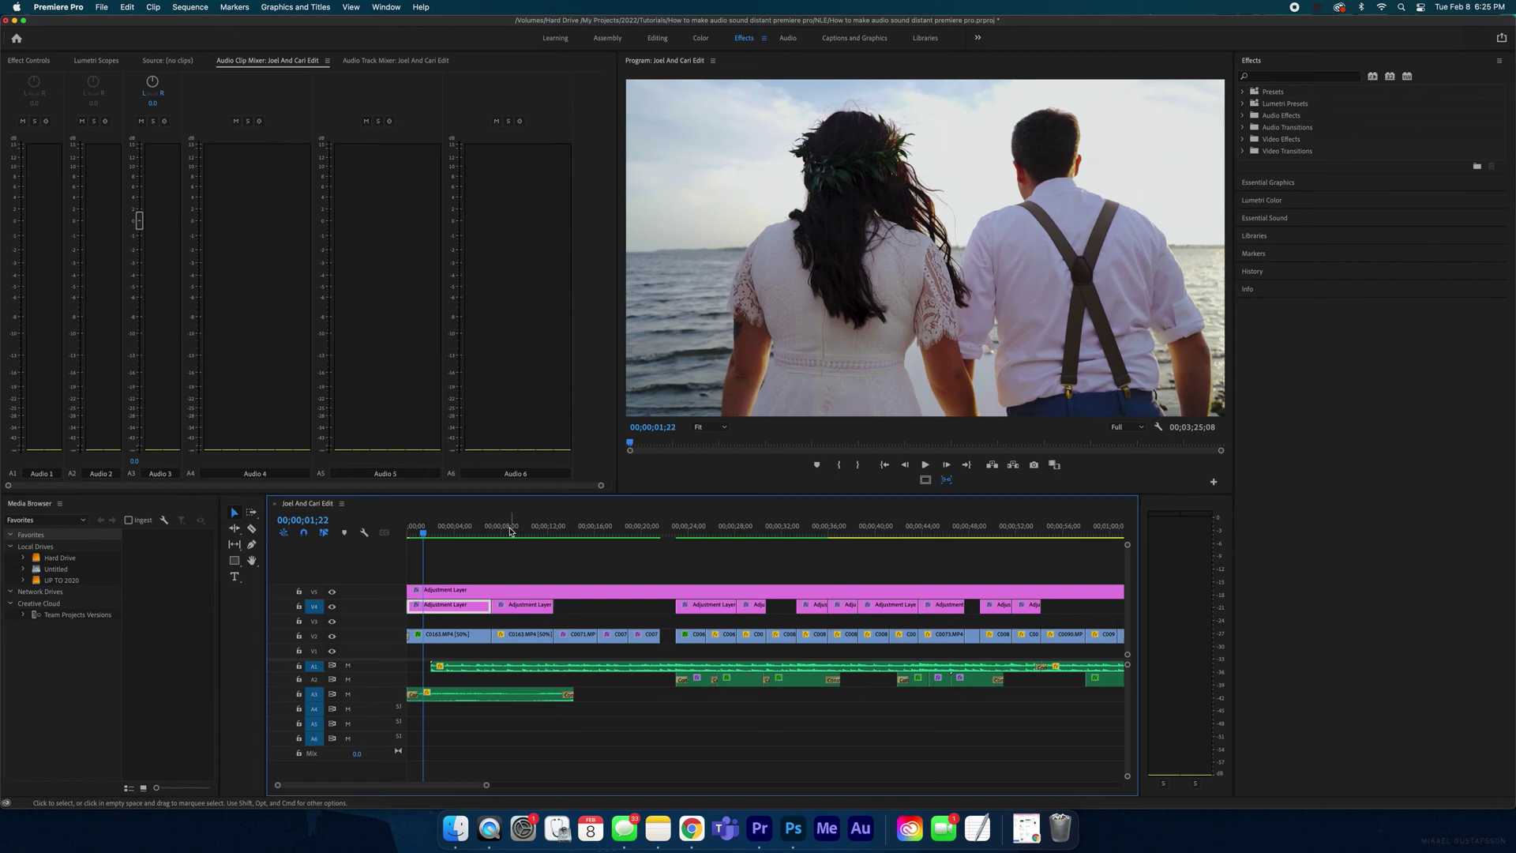
Search Effects for 'low pass' and apply Lowpass to the waves clip on A3.
left_click(465, 693)
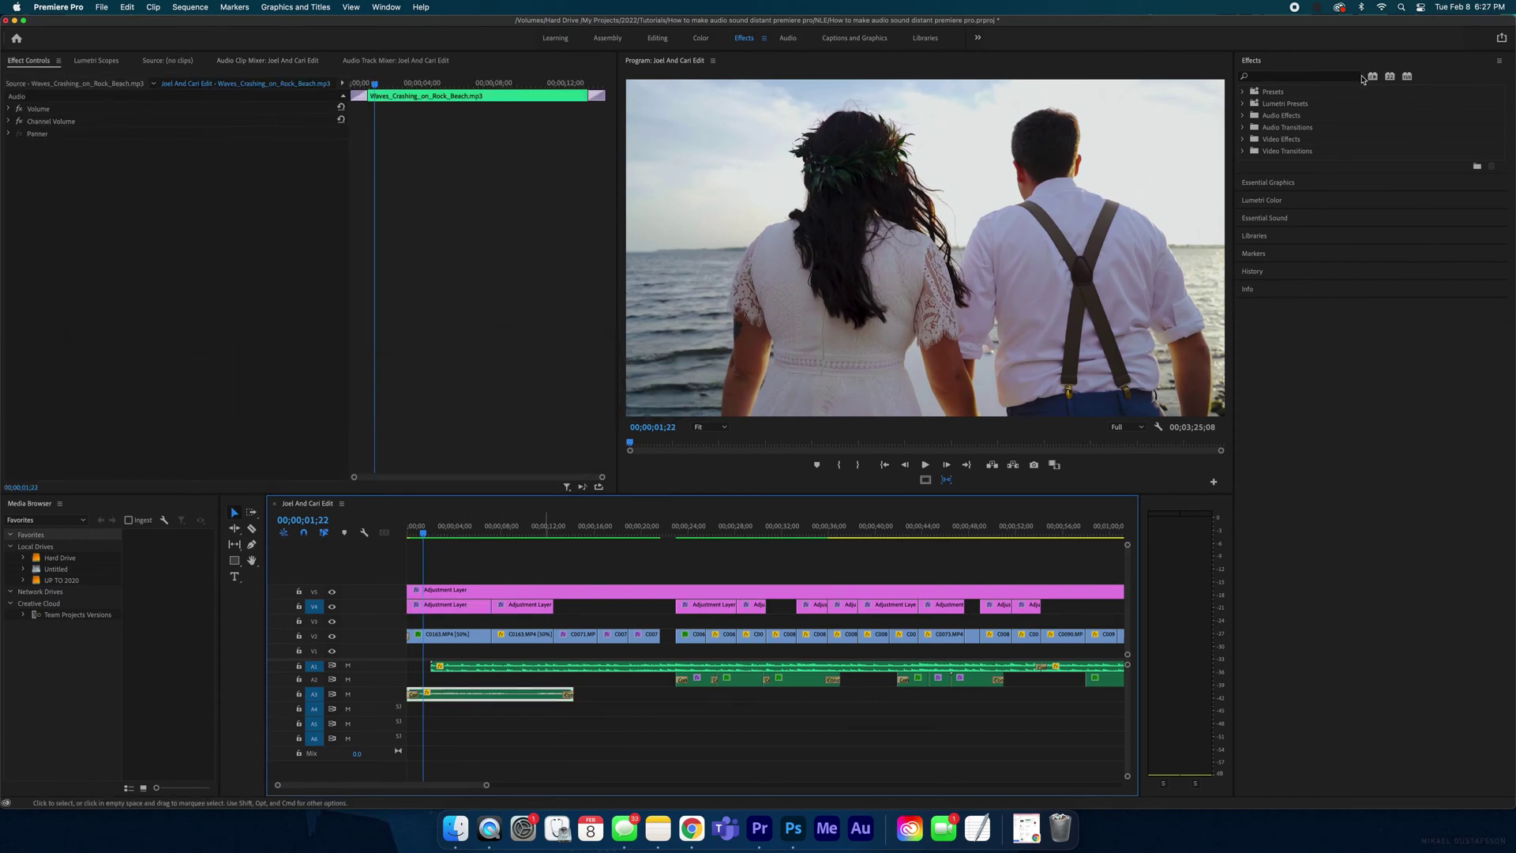
left_click(1295, 76)
type("low")
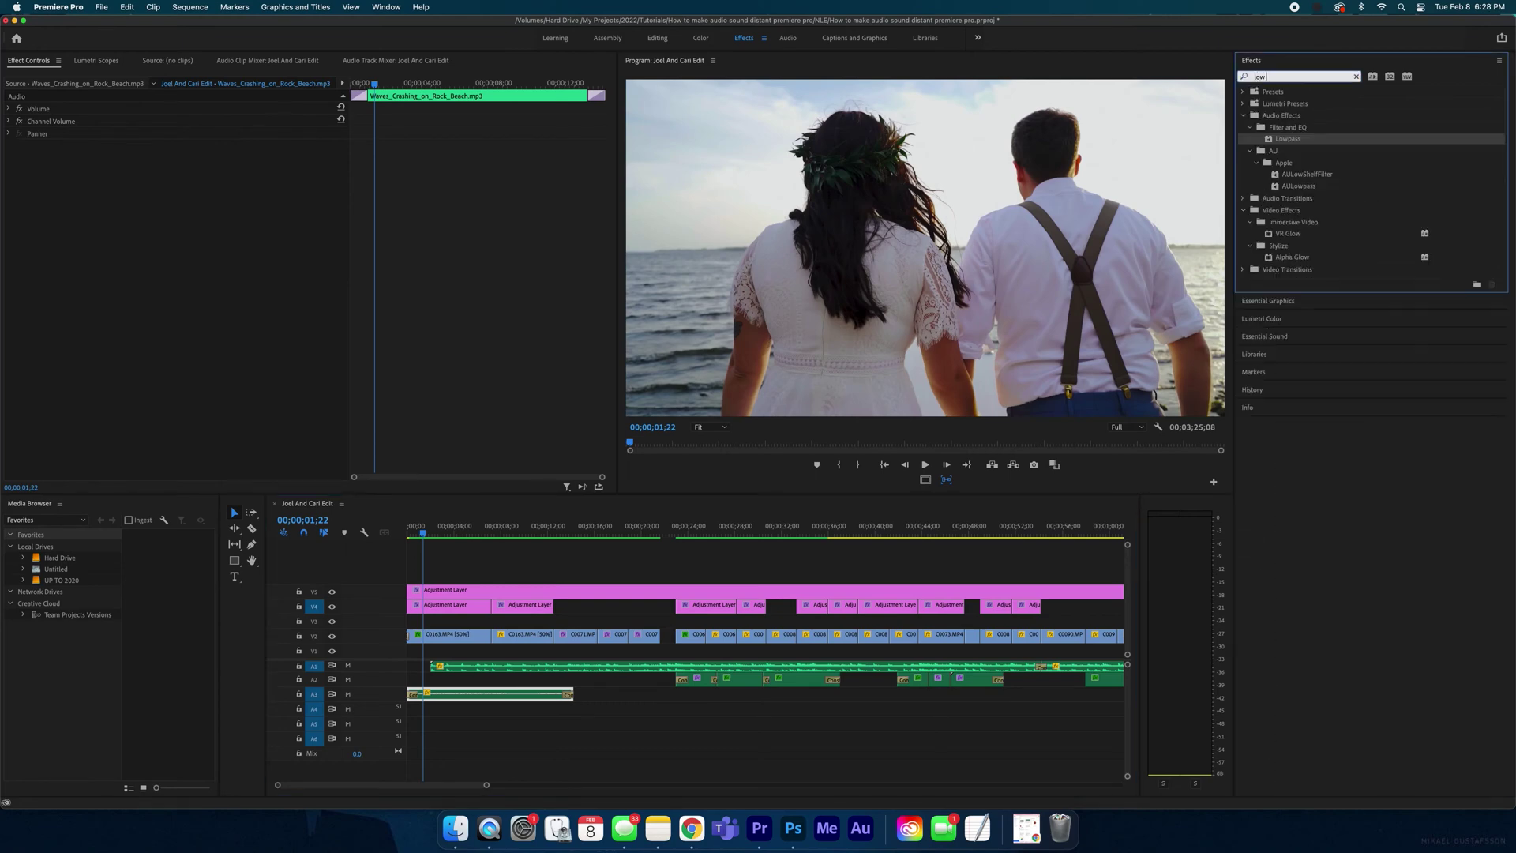
type(" pass")
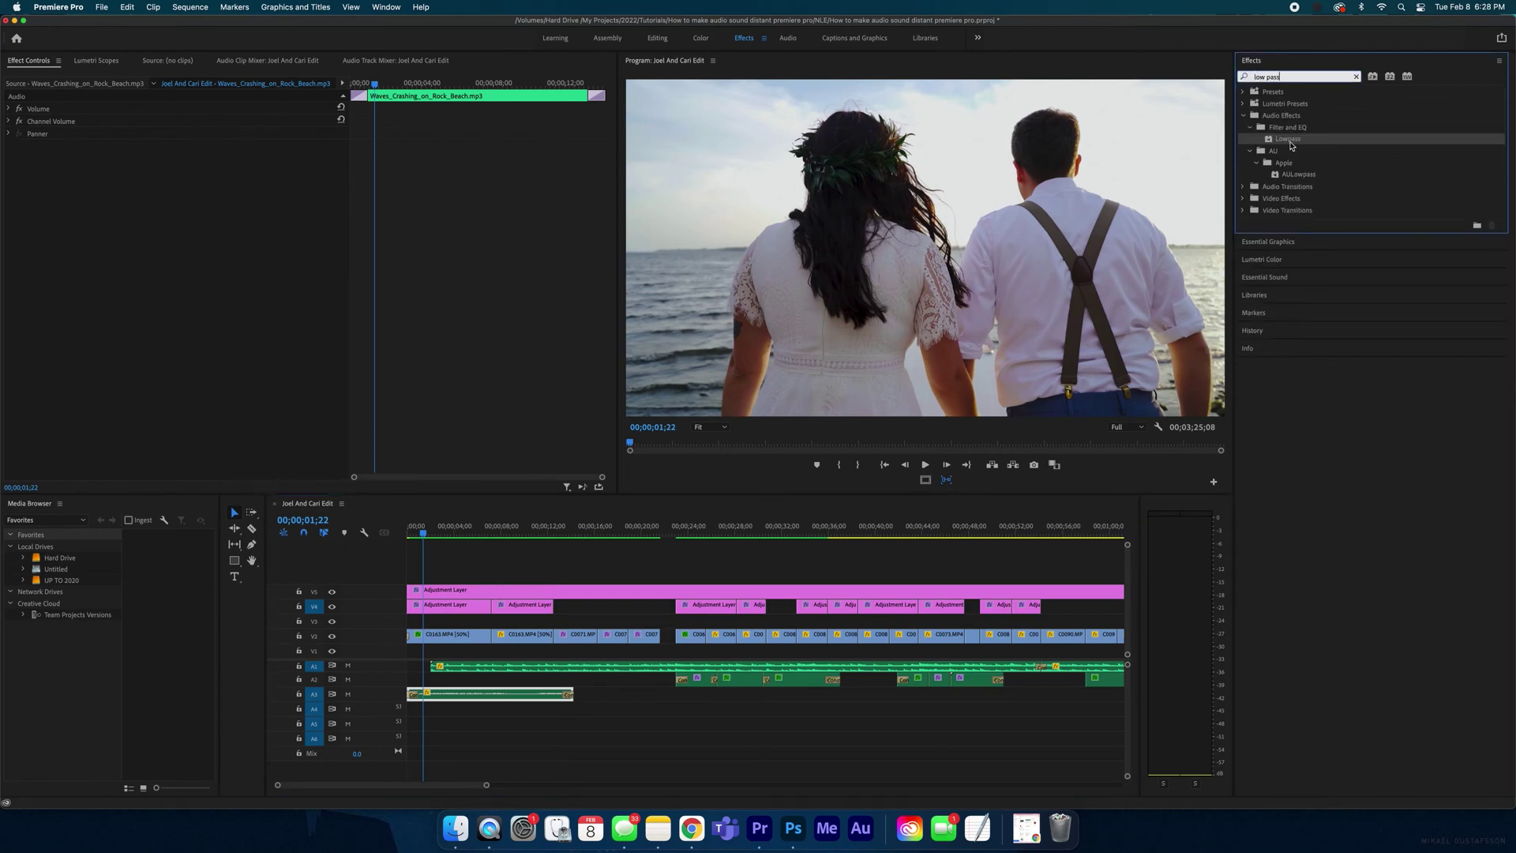
left_click_drag(1292, 146, 394, 615)
left_click_drag(457, 730, 452, 701)
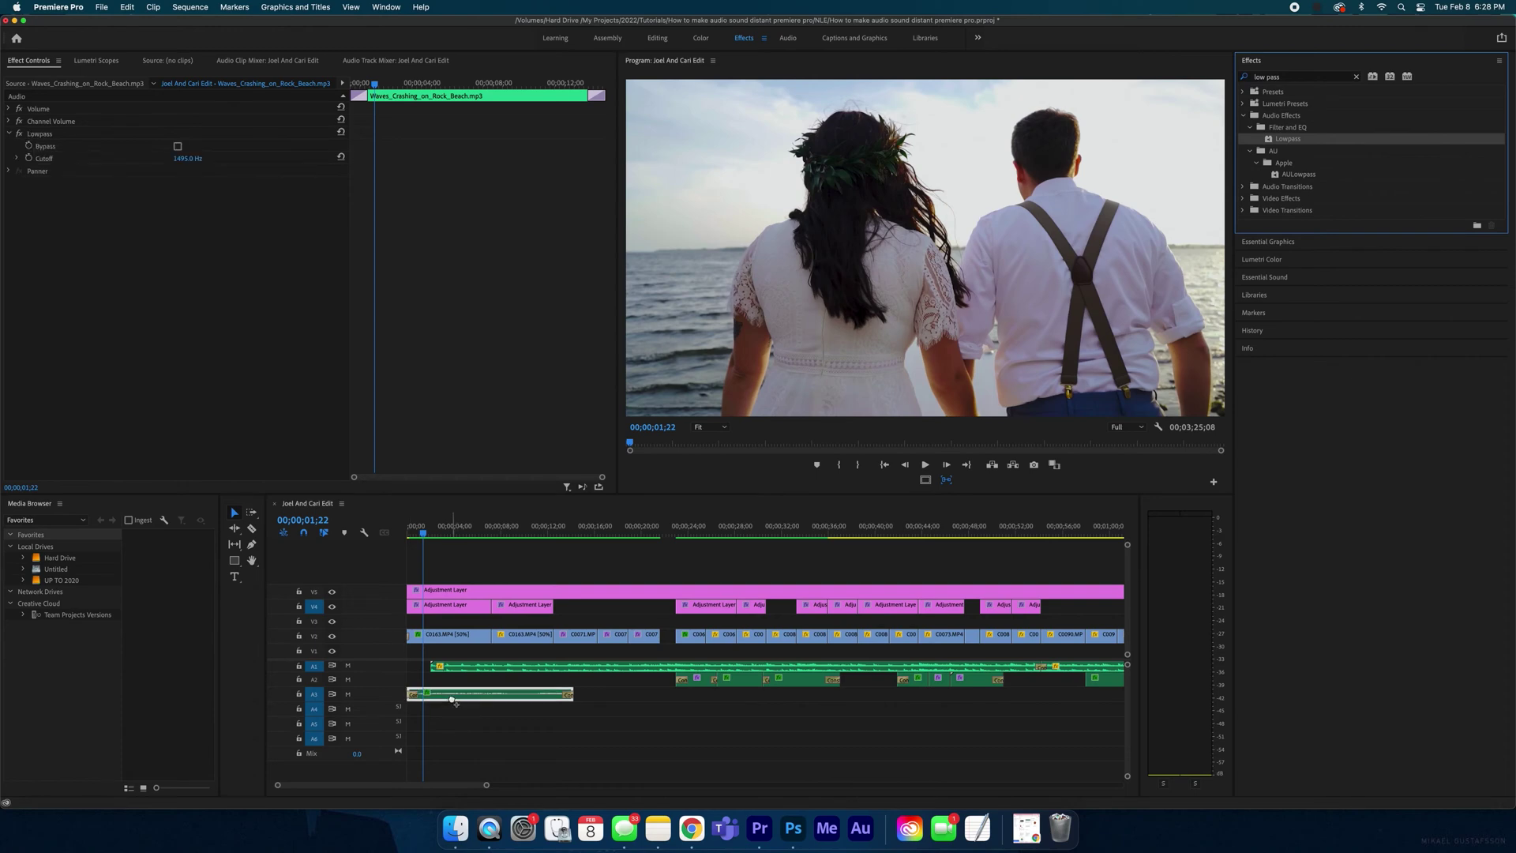
Play the edit, toggling the waves clip's Lowpass off and on to compare.
left_click(499, 569)
key("space")
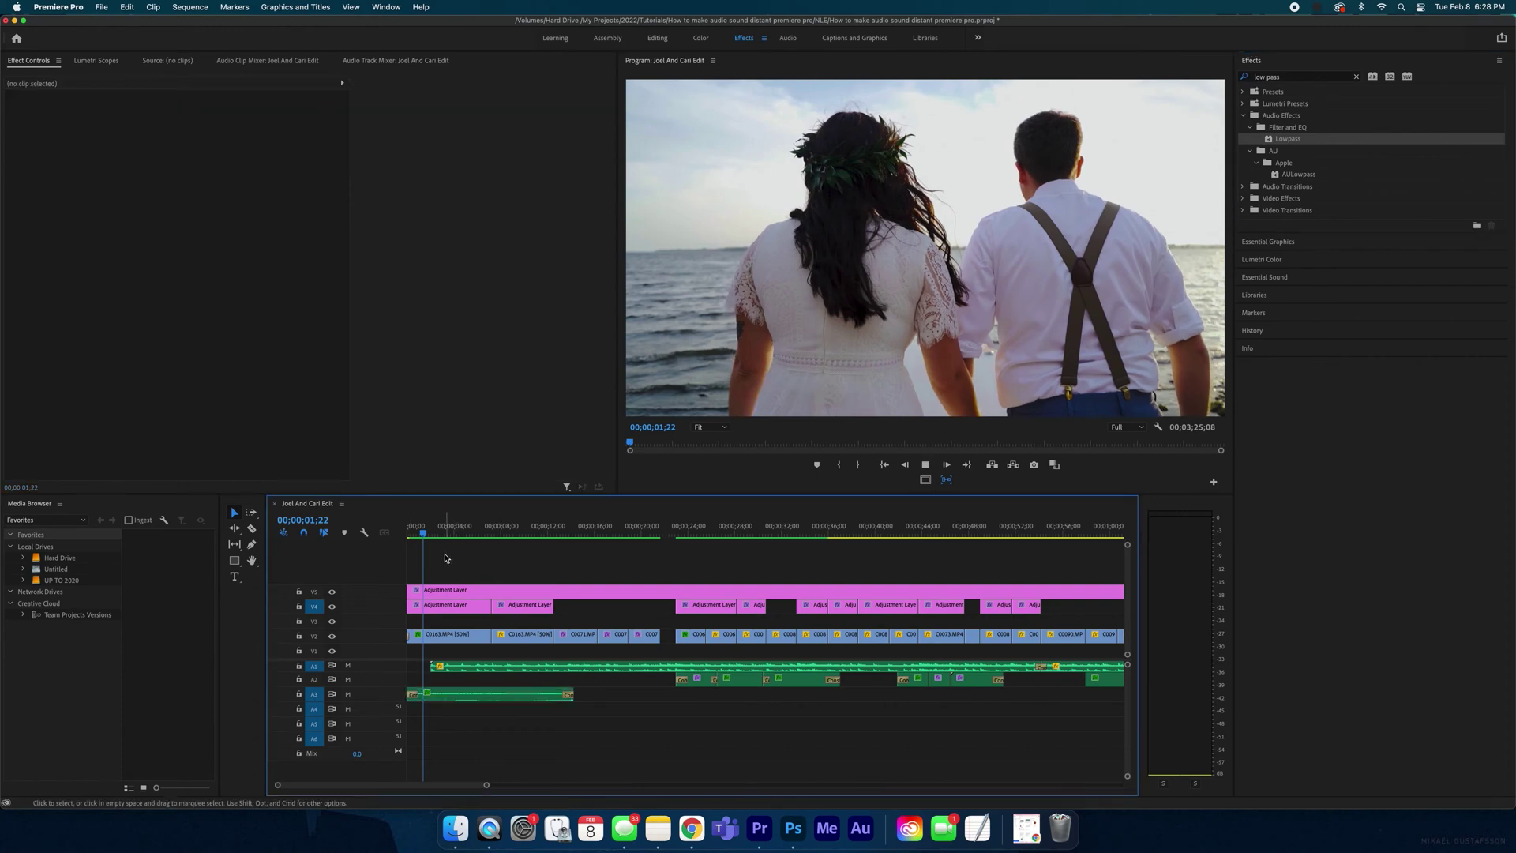
left_click(489, 694)
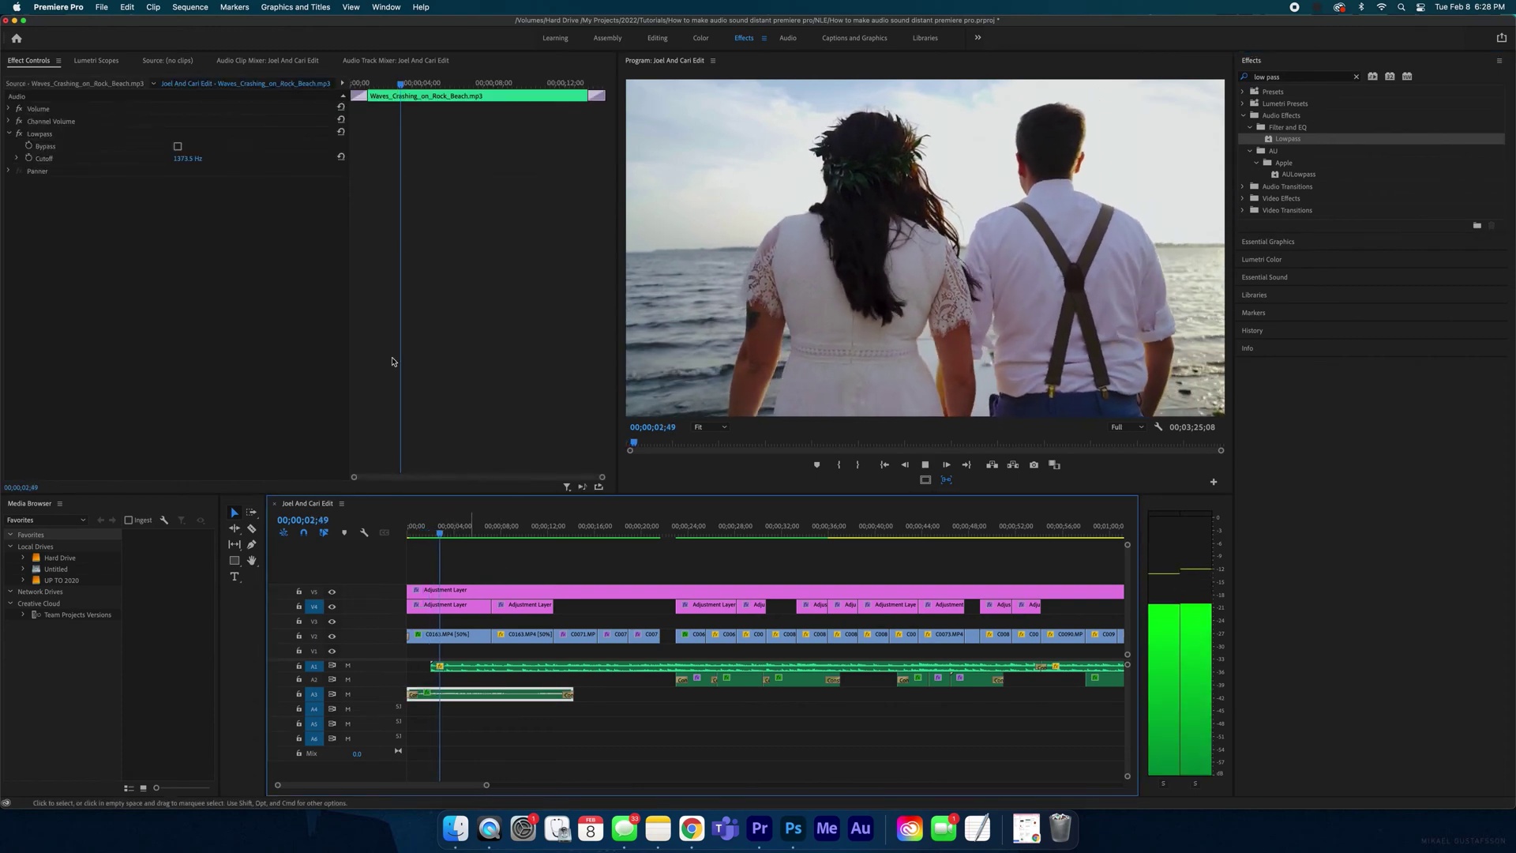
left_click(19, 134)
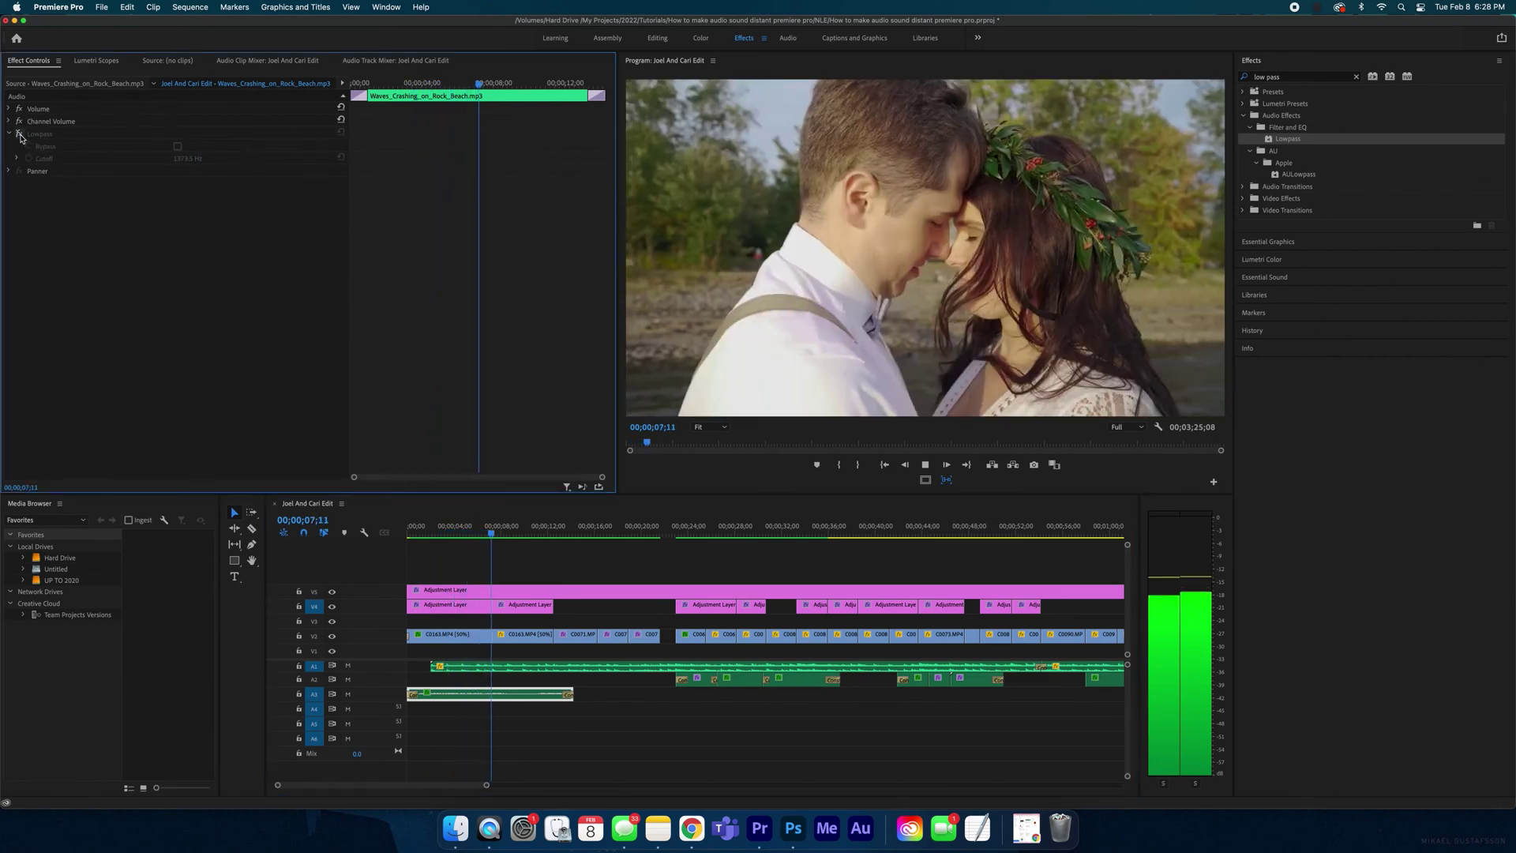
left_click(19, 133)
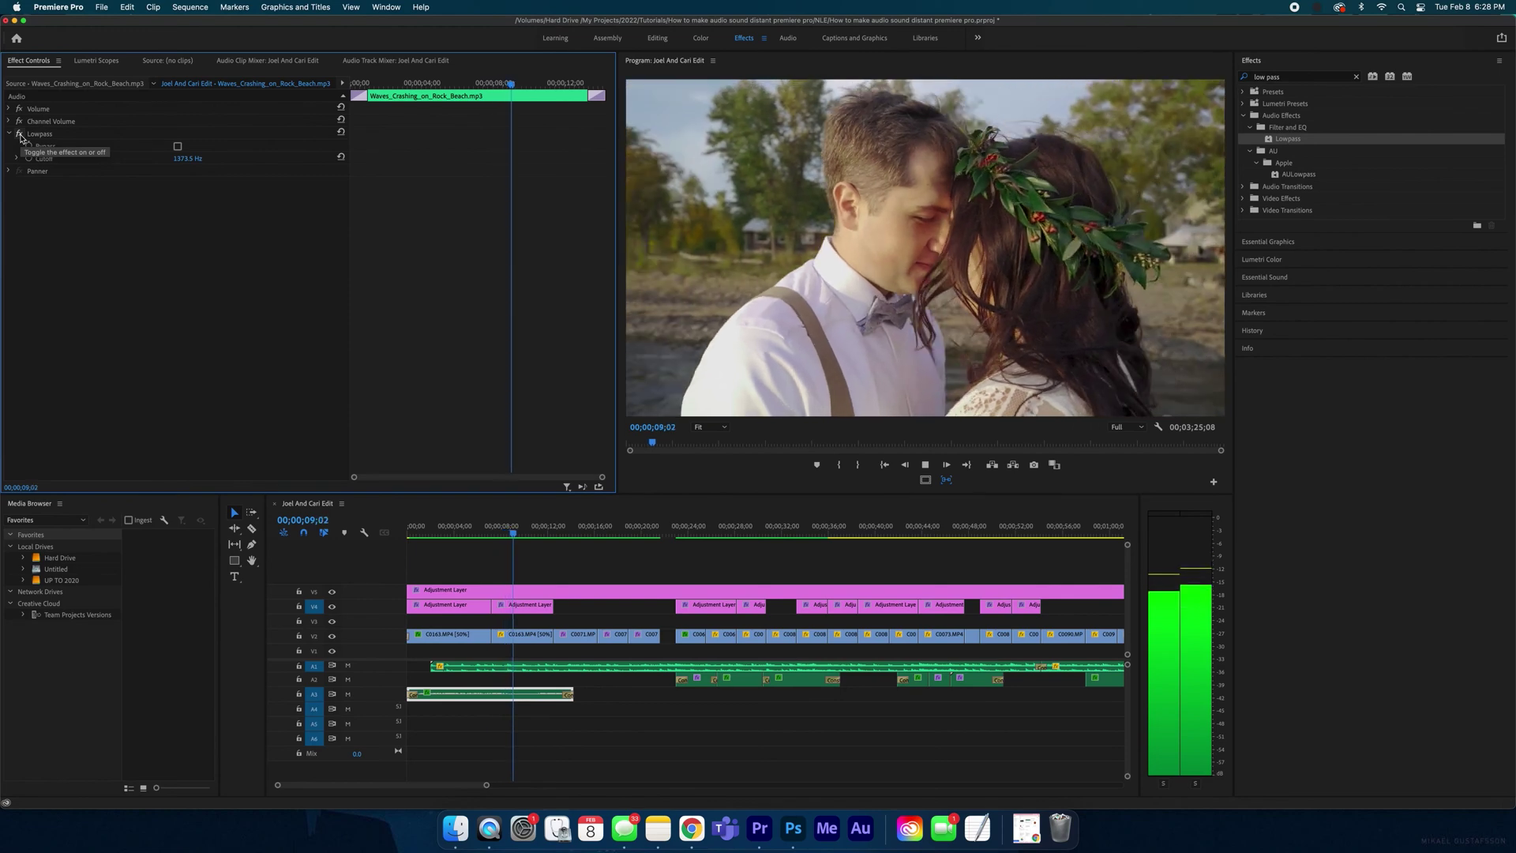
left_click_drag(486, 539, 472, 536)
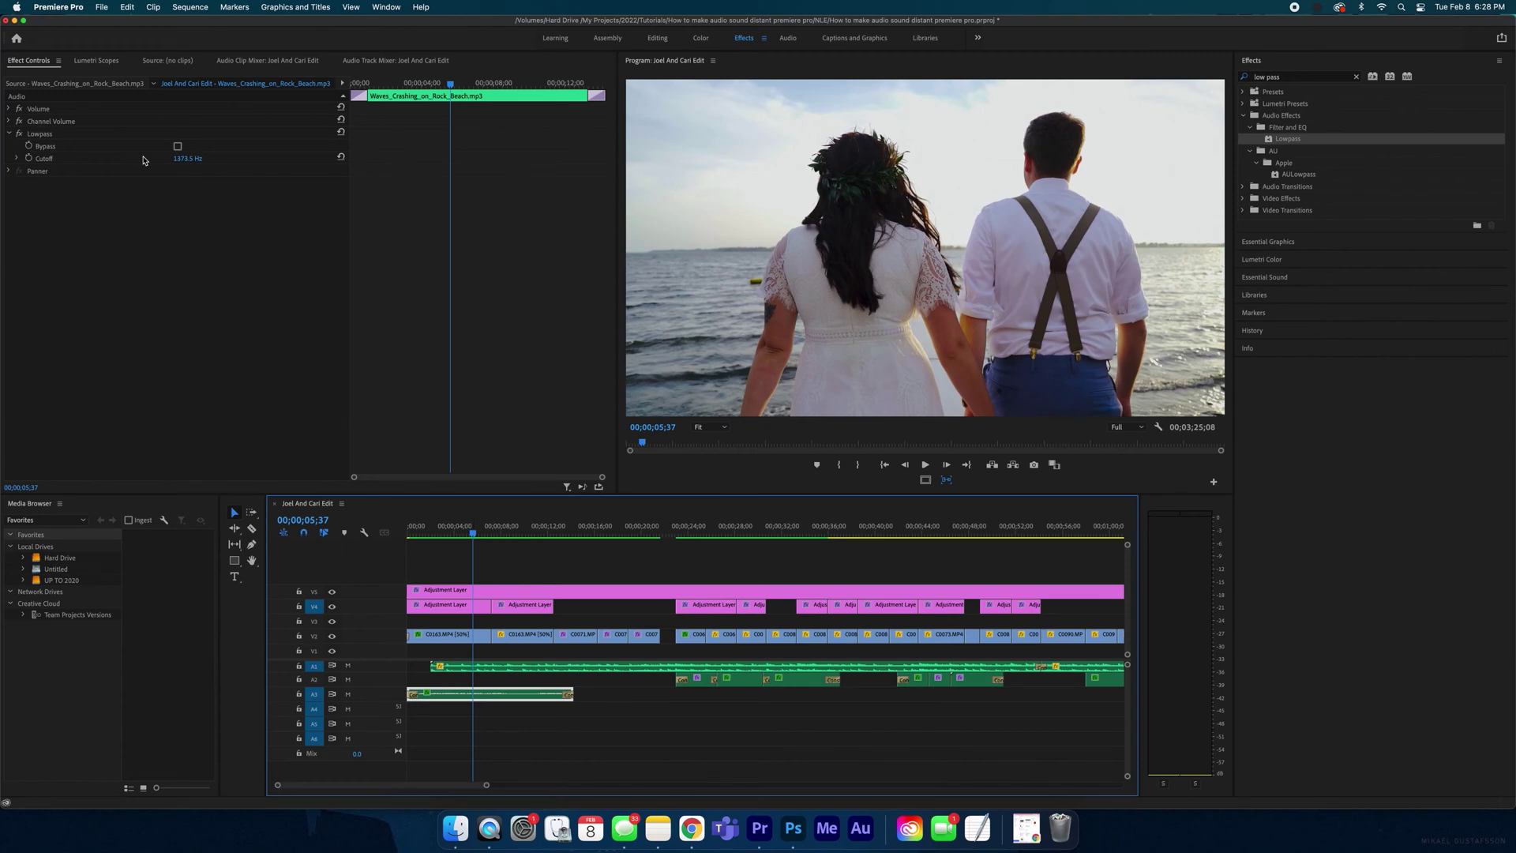
Set the Lowpass cutoff to 2000 Hz and audition it with the effect toggled.
left_click(186, 158)
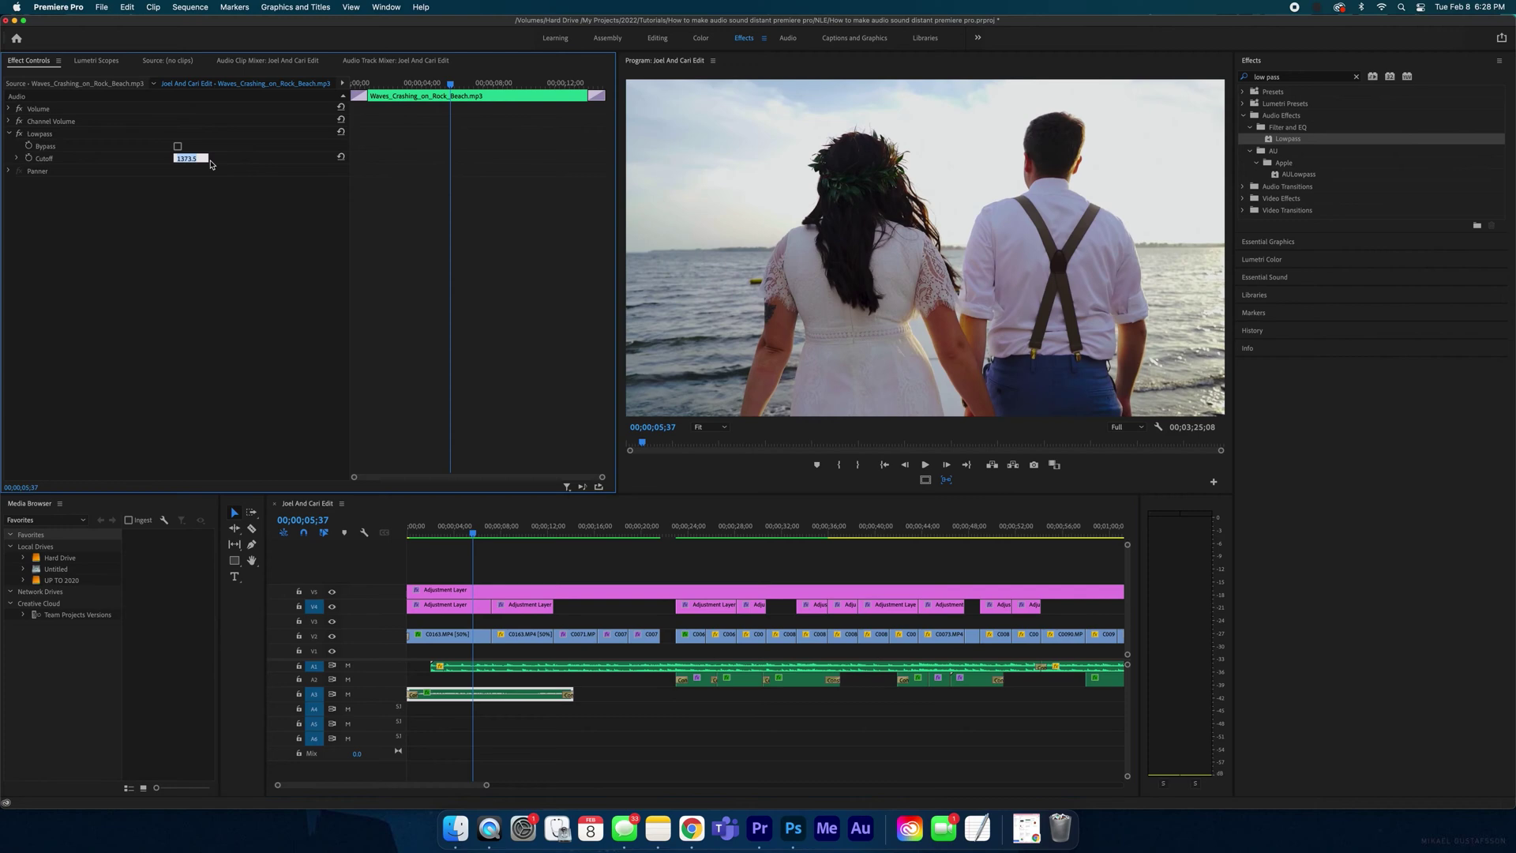
type("2000")
key("Return")
left_click(441, 530)
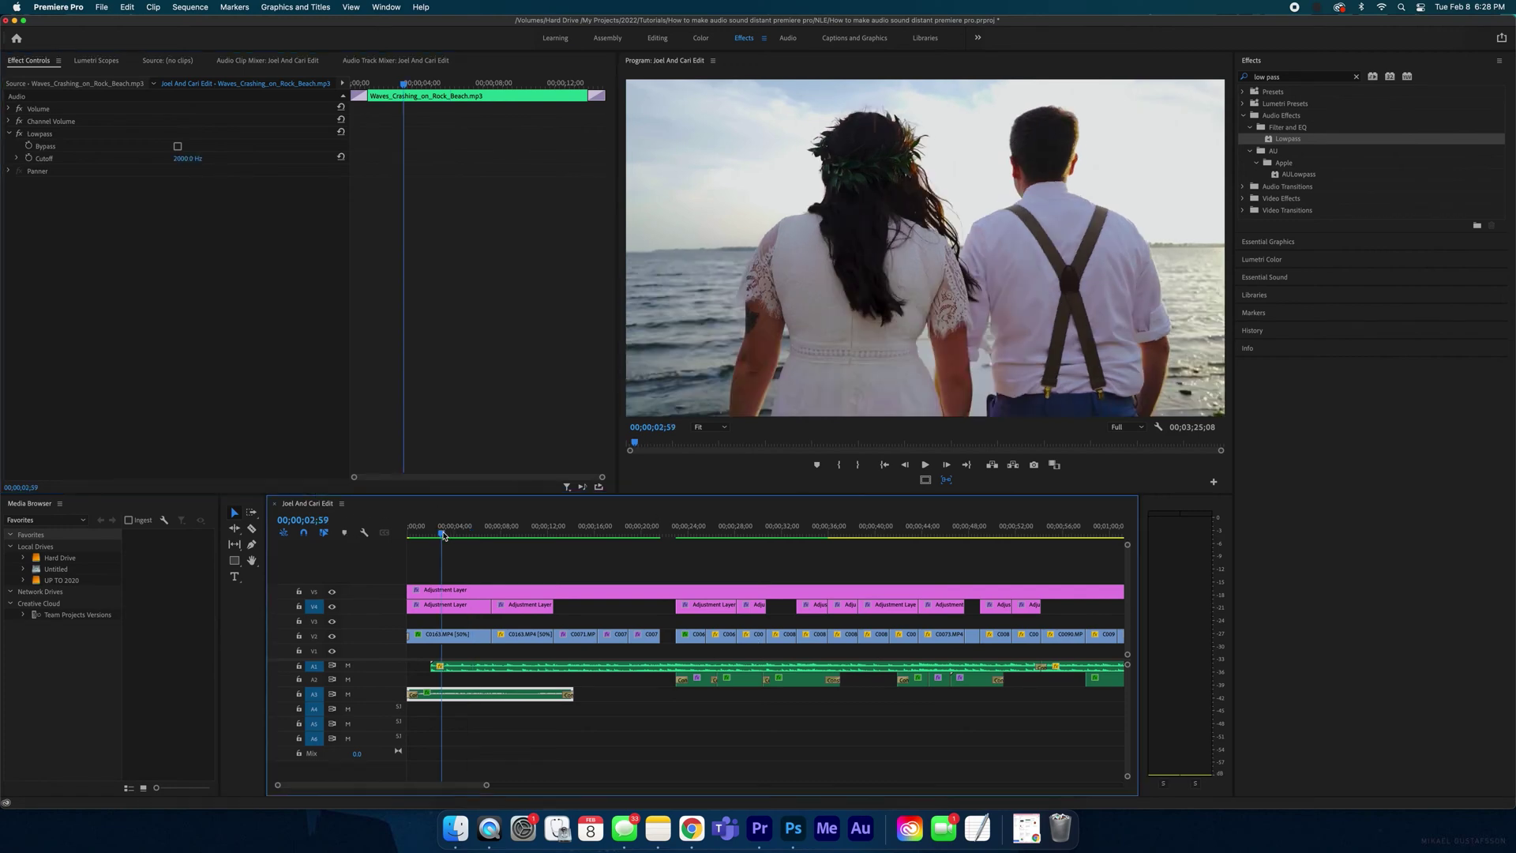
key("space")
left_click(19, 134)
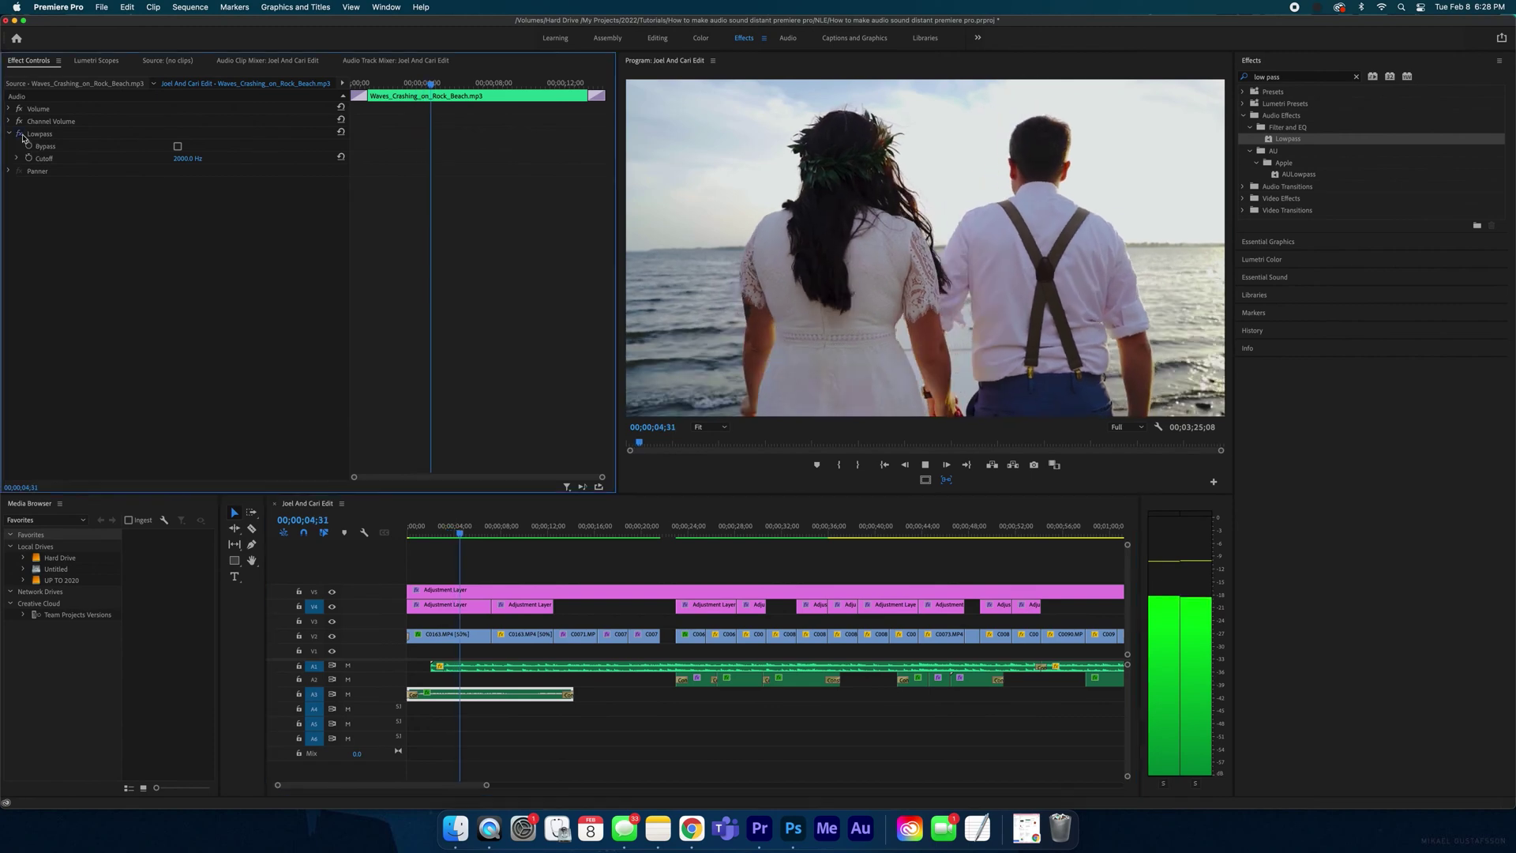
left_click(20, 134)
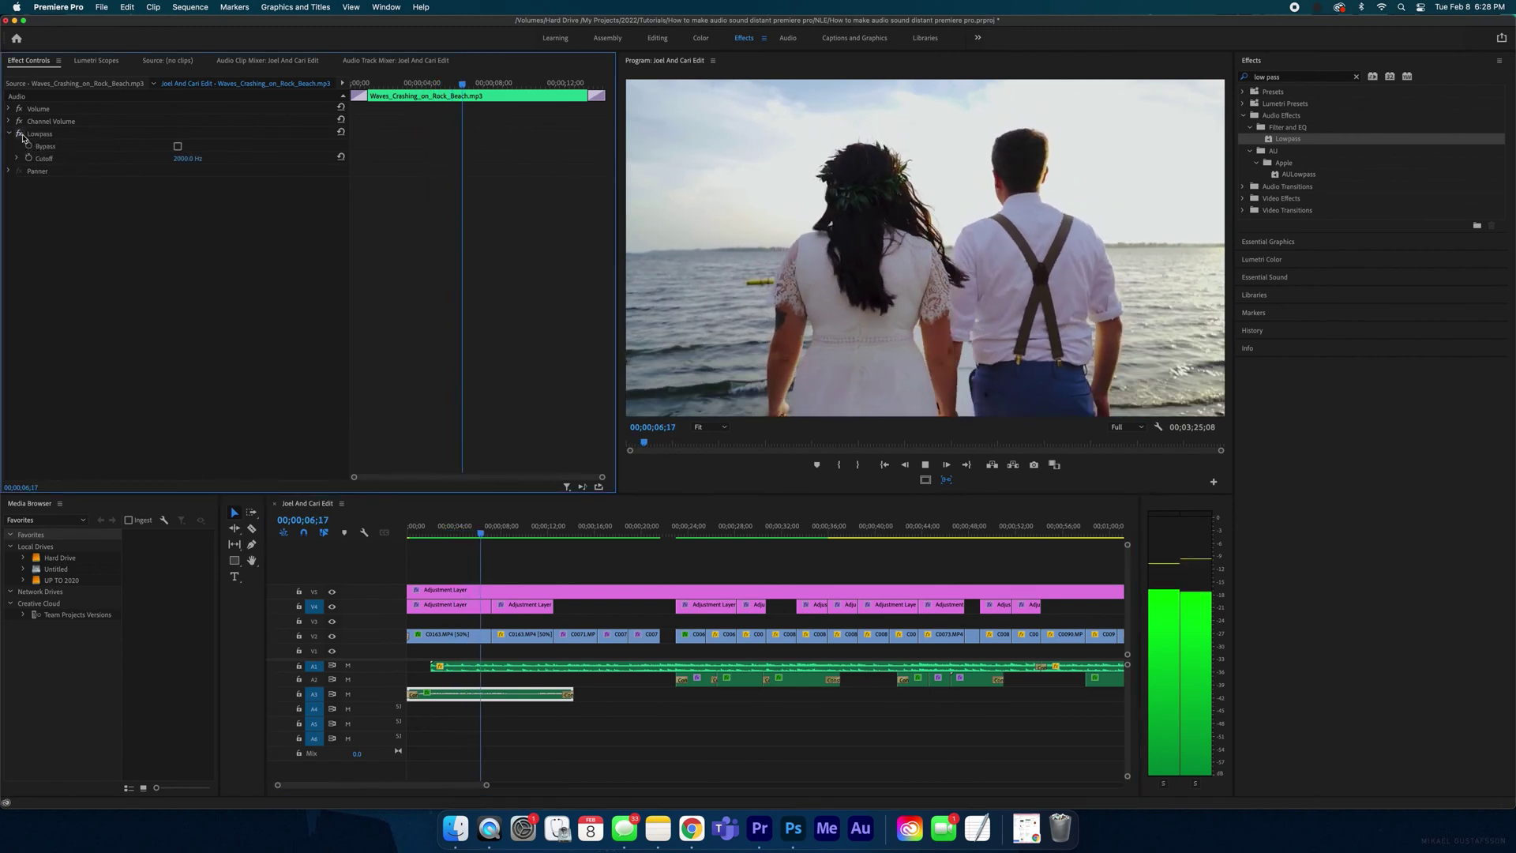
key("space")
Raise the Lowpass cutoff to 2500 Hz and play the edit from the start.
left_click(187, 158)
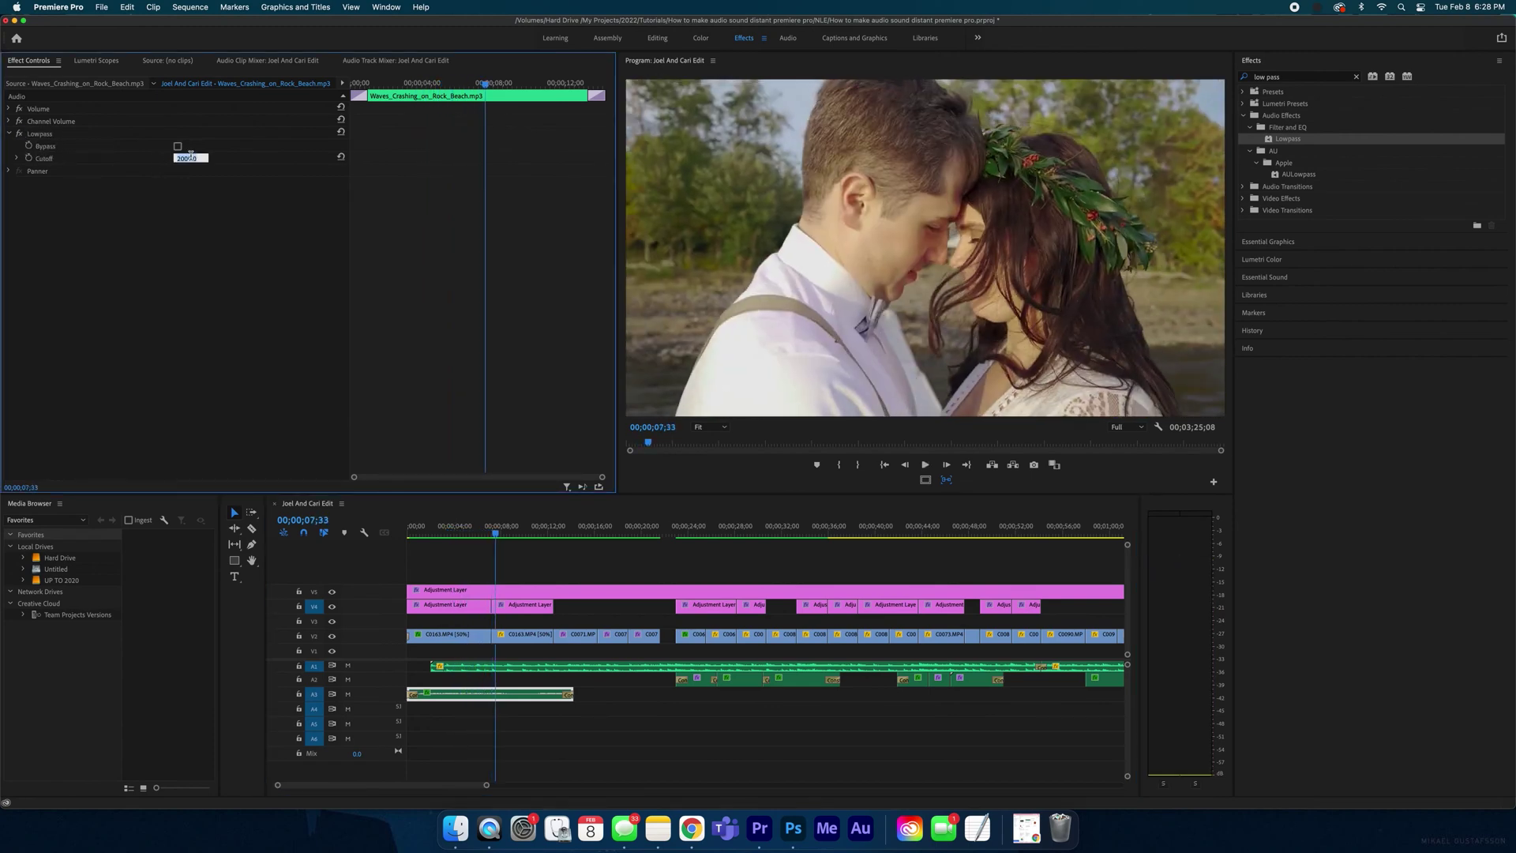
type("2")
key("Return")
left_click(419, 529)
key("space")
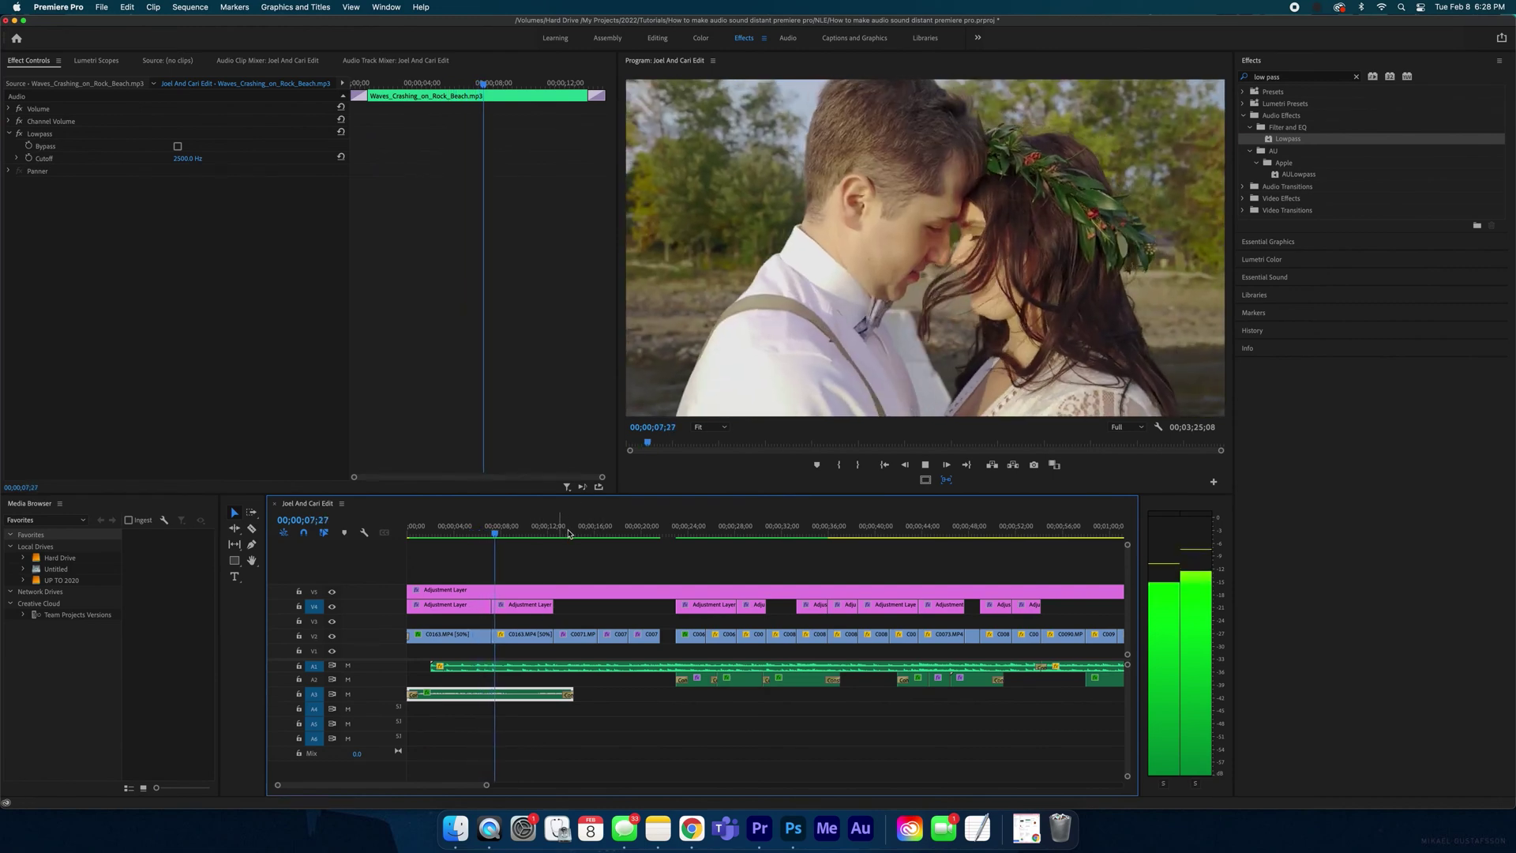
left_click_drag(602, 524, 452, 517)
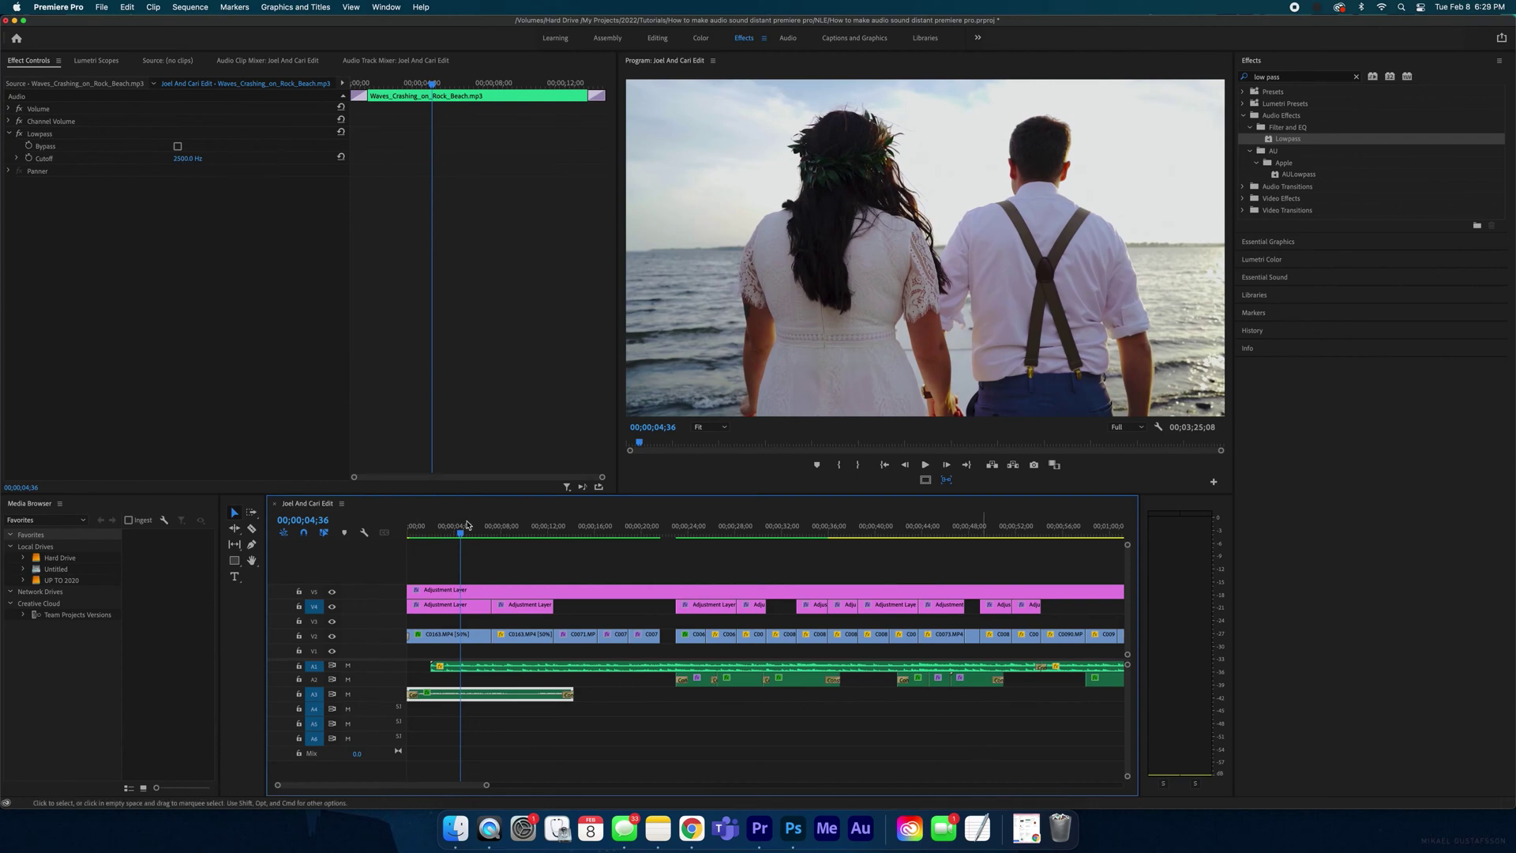
Search Effects for 'par' and drag Parametric Equalizer onto the A3 waves clip.
key("space")
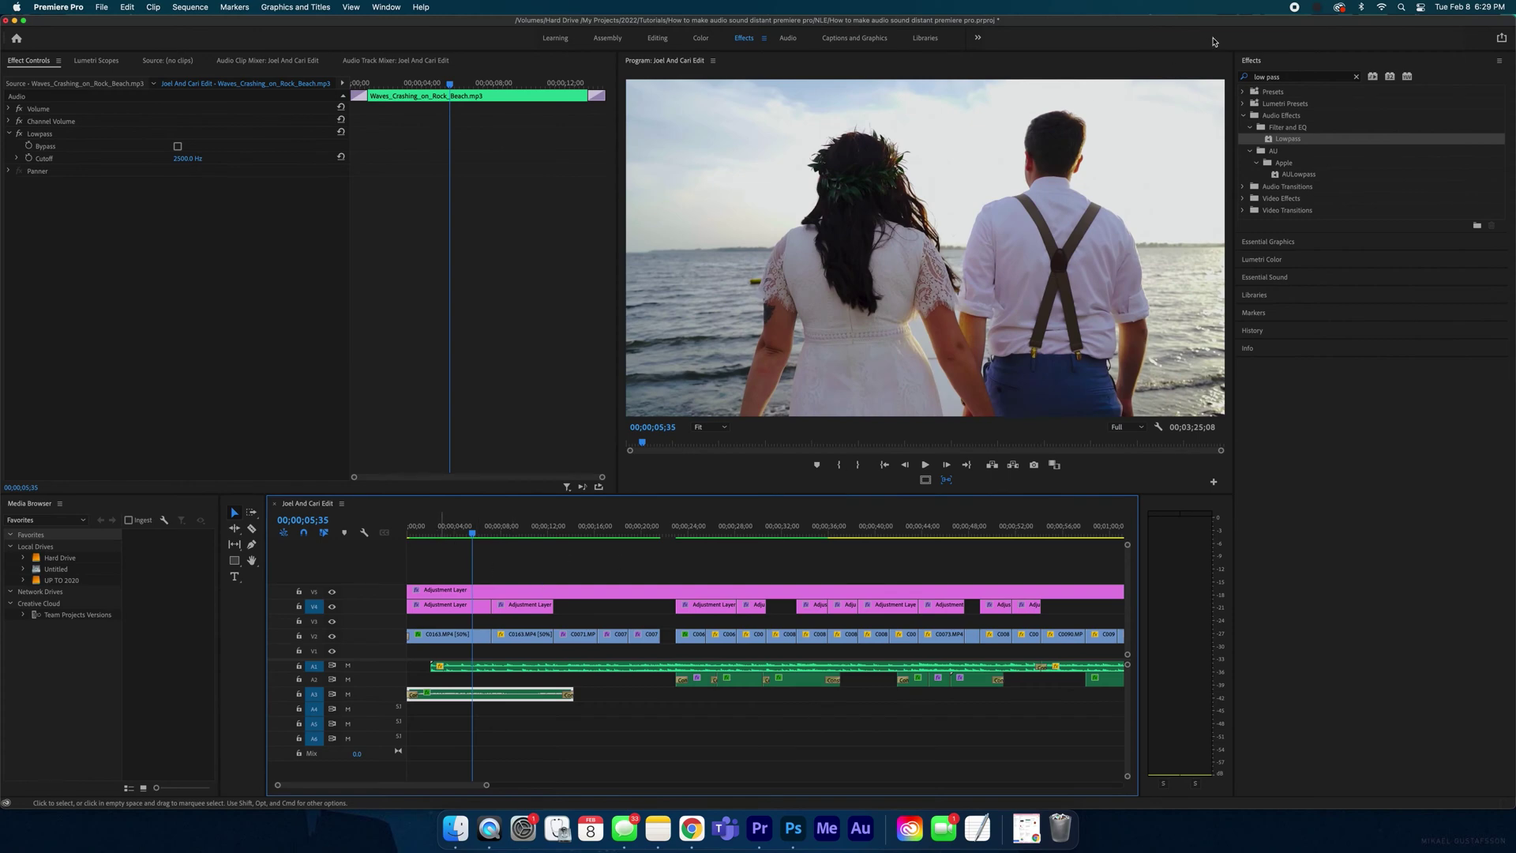
left_click(1357, 77)
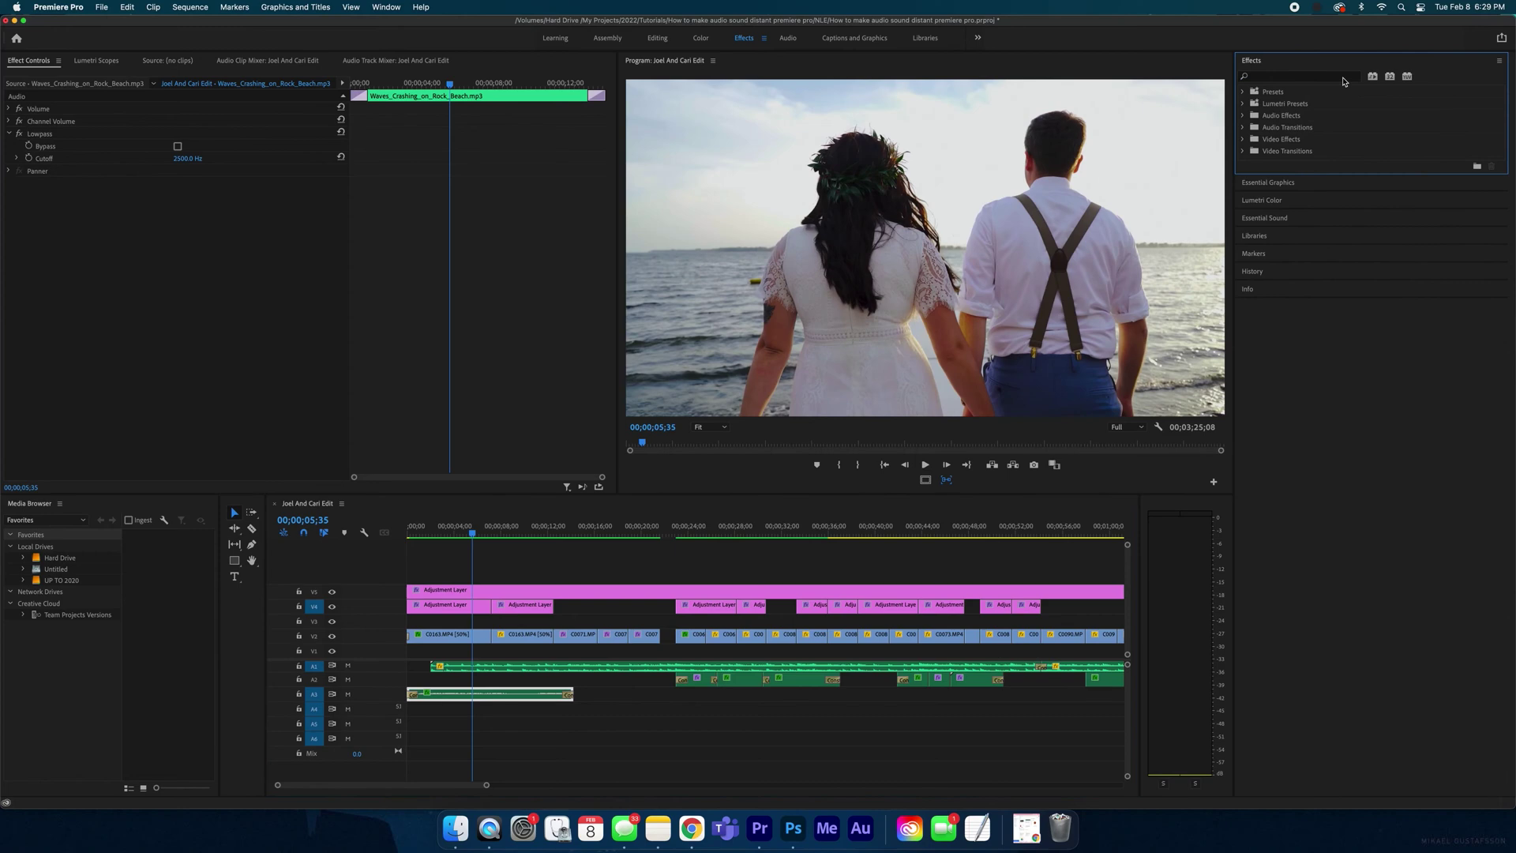
key("j")
left_click(1274, 77)
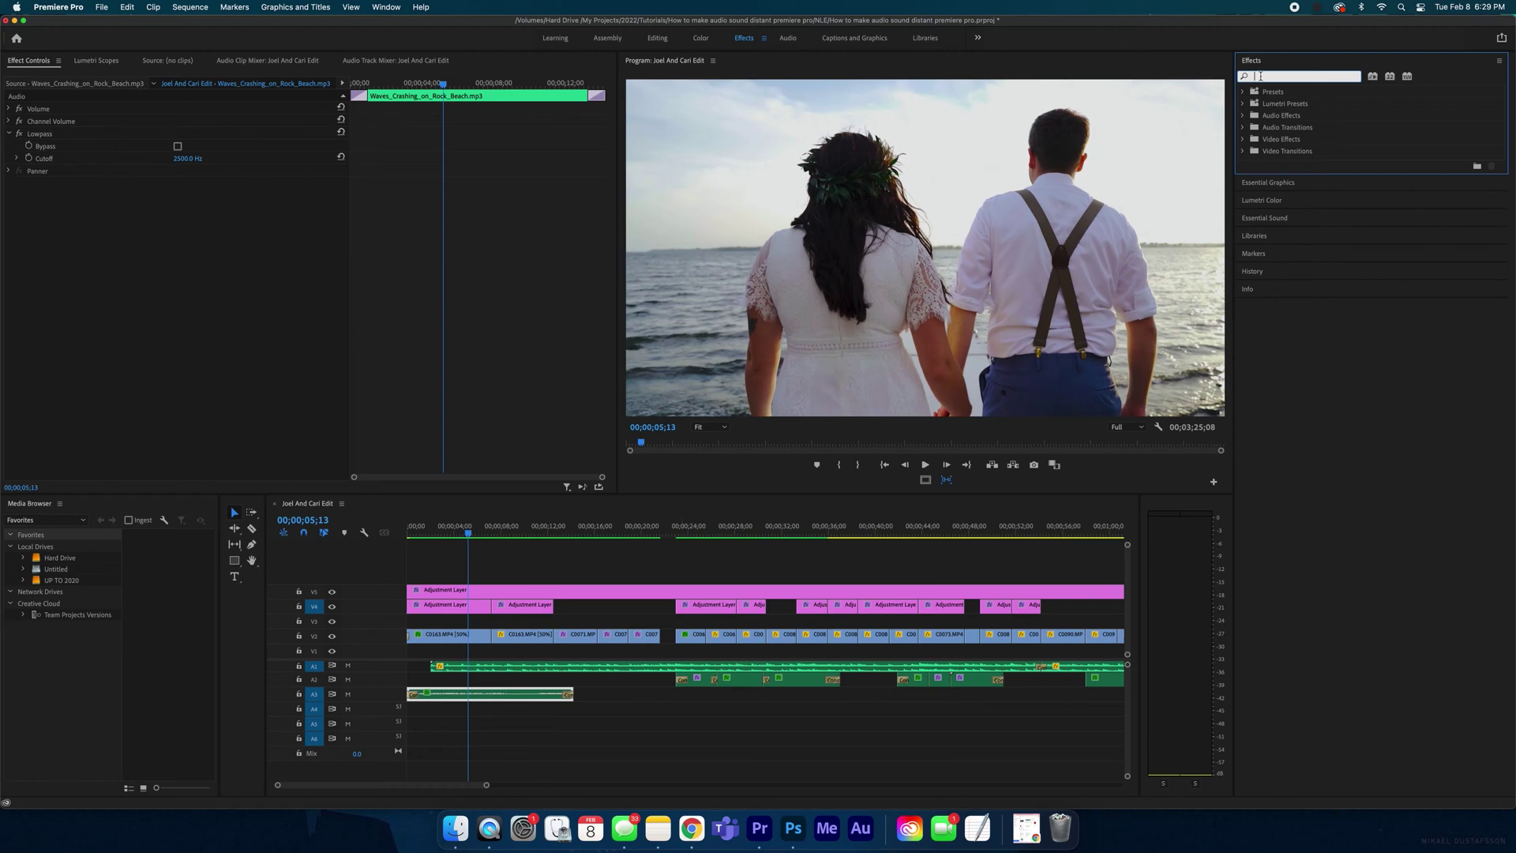
type("par")
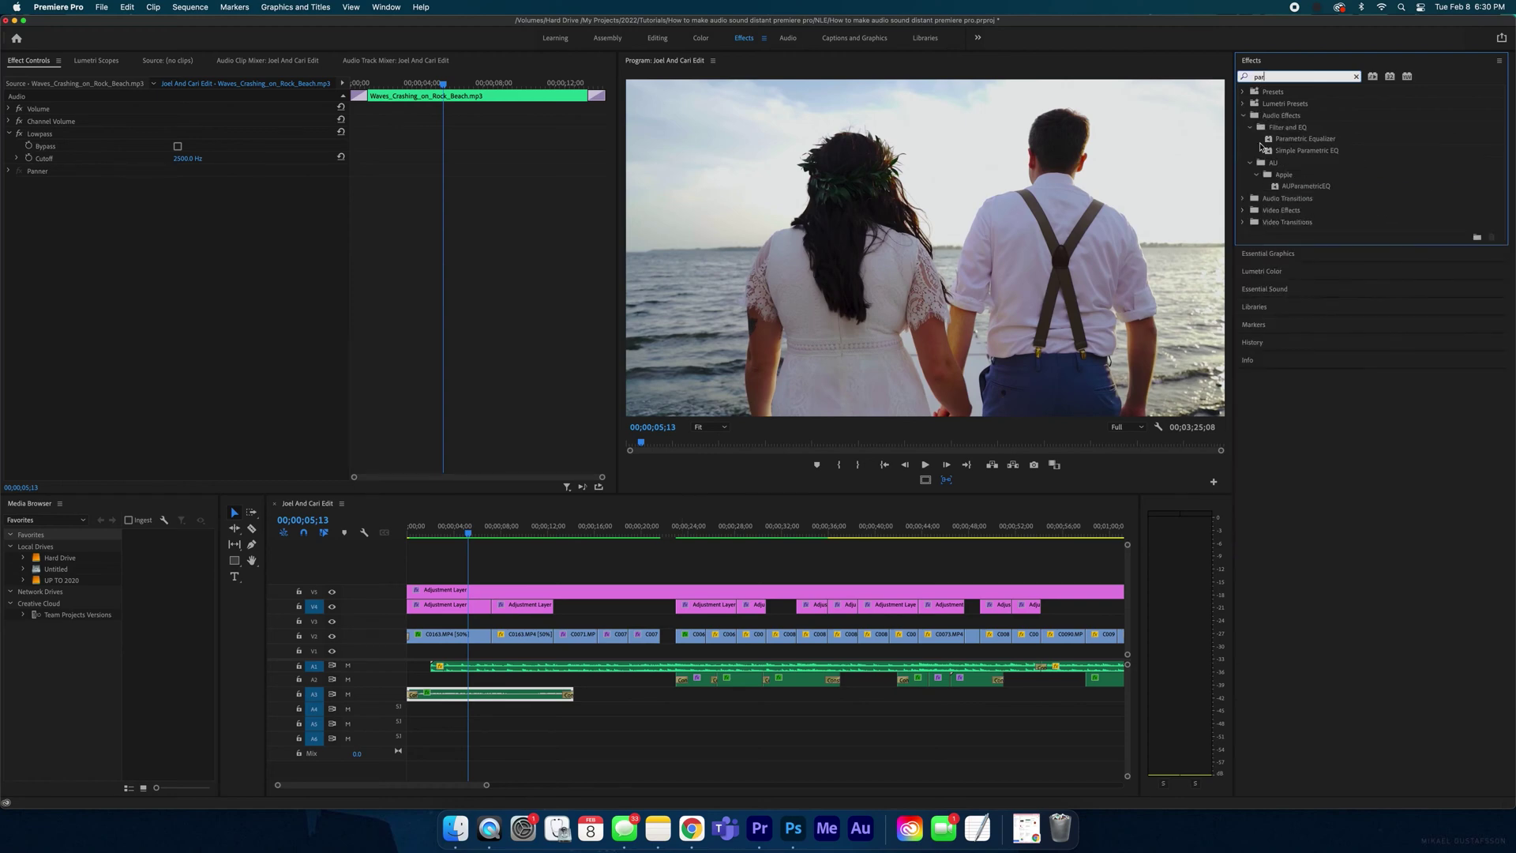
left_click(1306, 140)
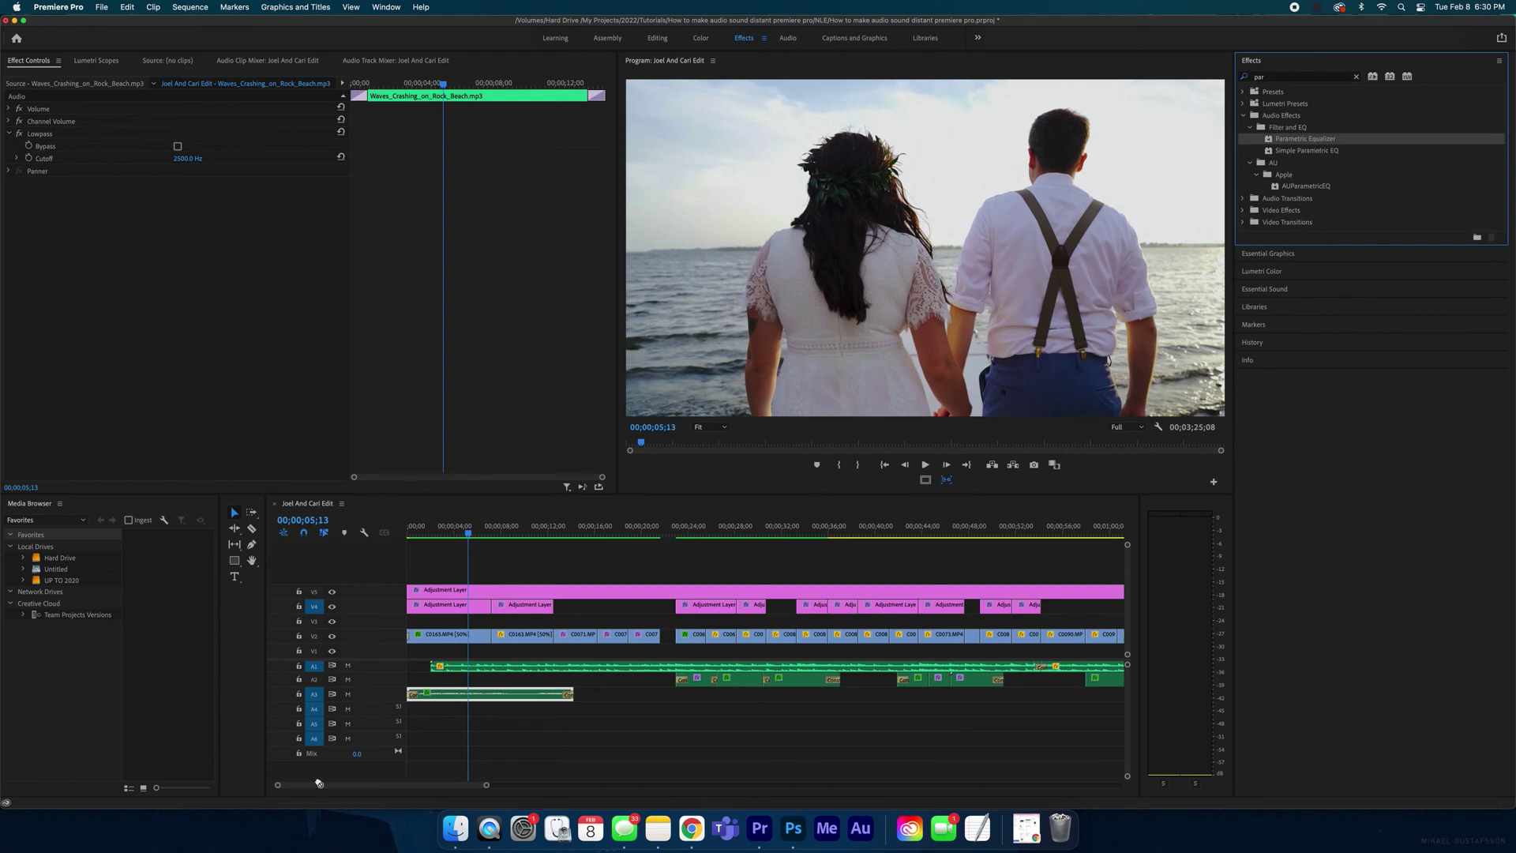
left_click_drag(319, 785, 463, 694)
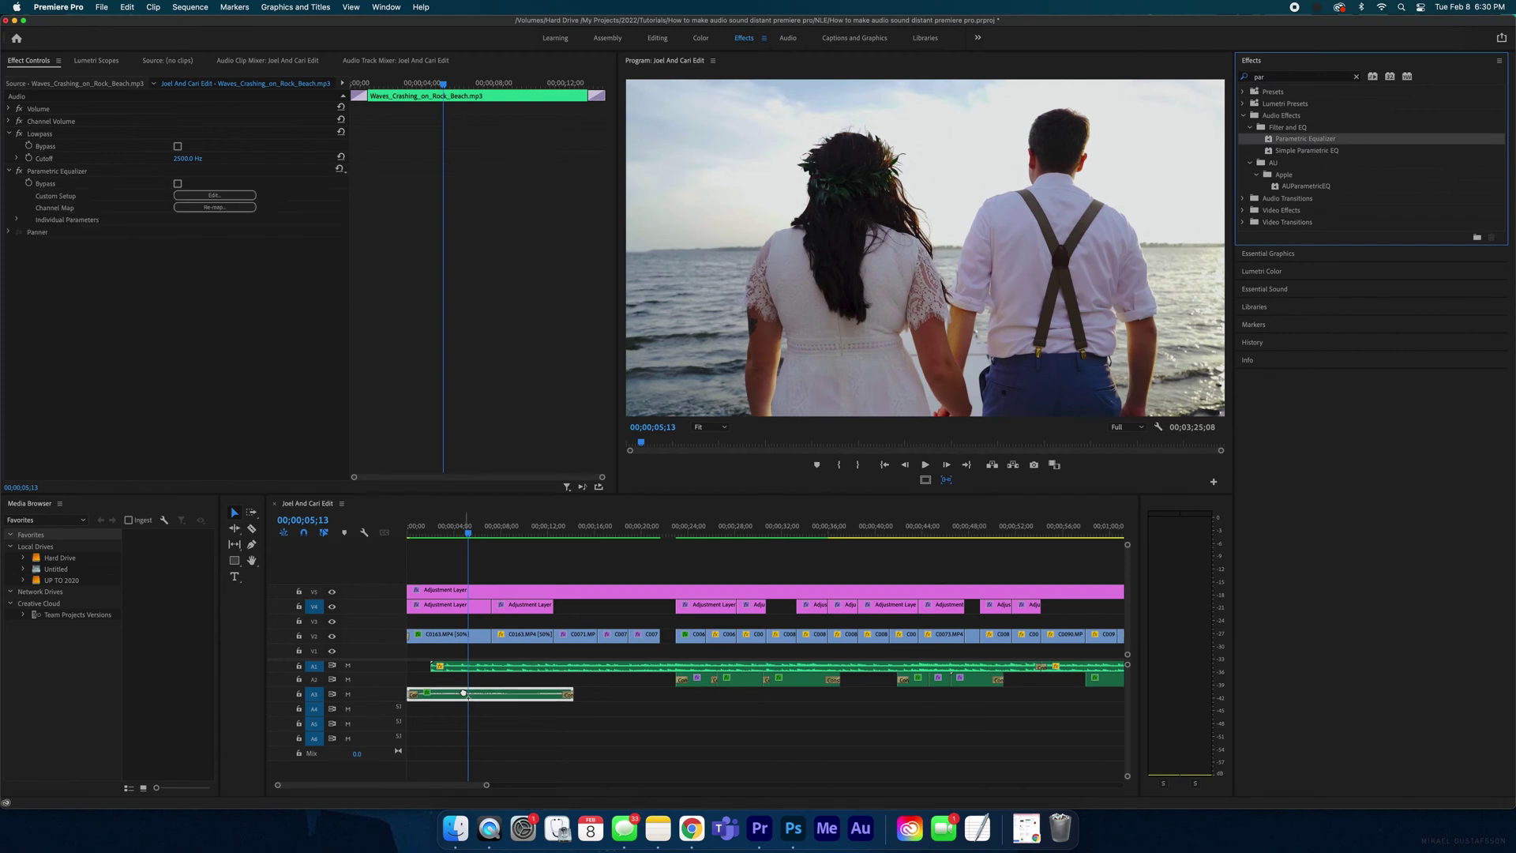
Turn off Lowpass and apply the equalizer's Generic Low-Pass preset, lowering its cutoff.
left_click(20, 135)
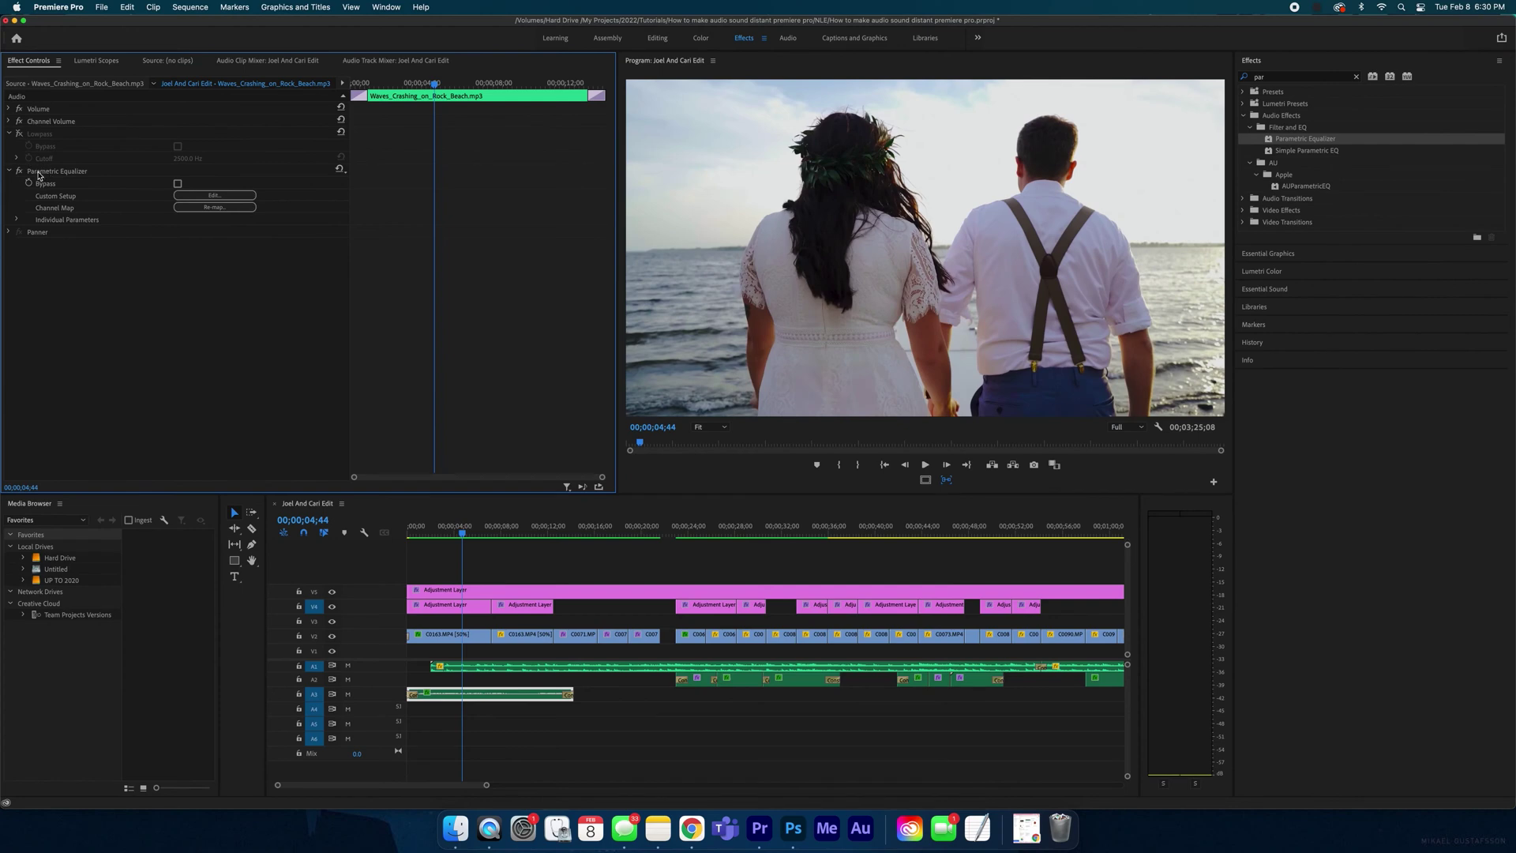
left_click(214, 195)
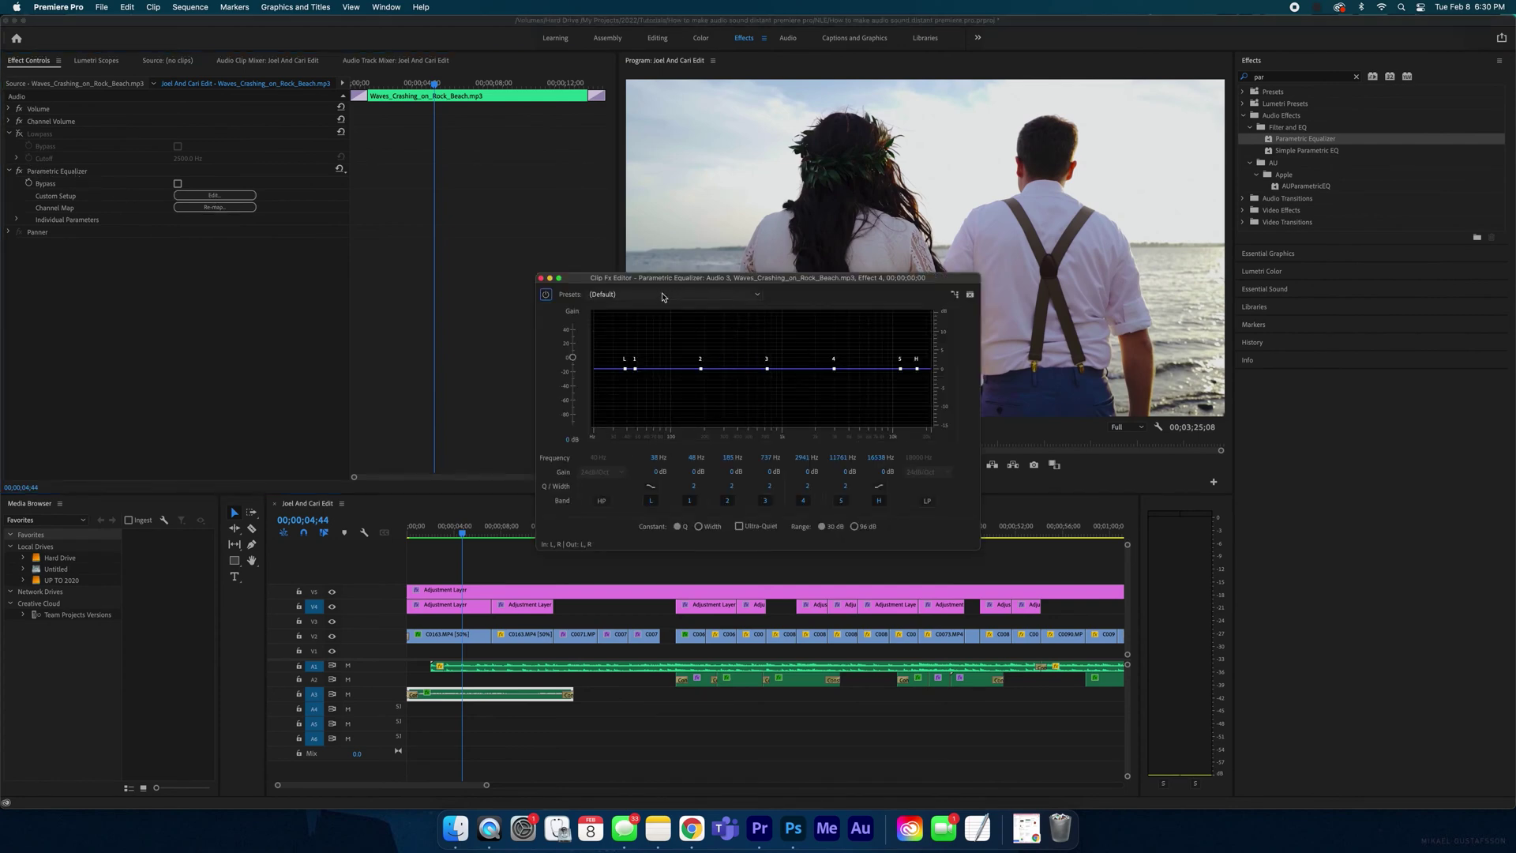
left_click(623, 297)
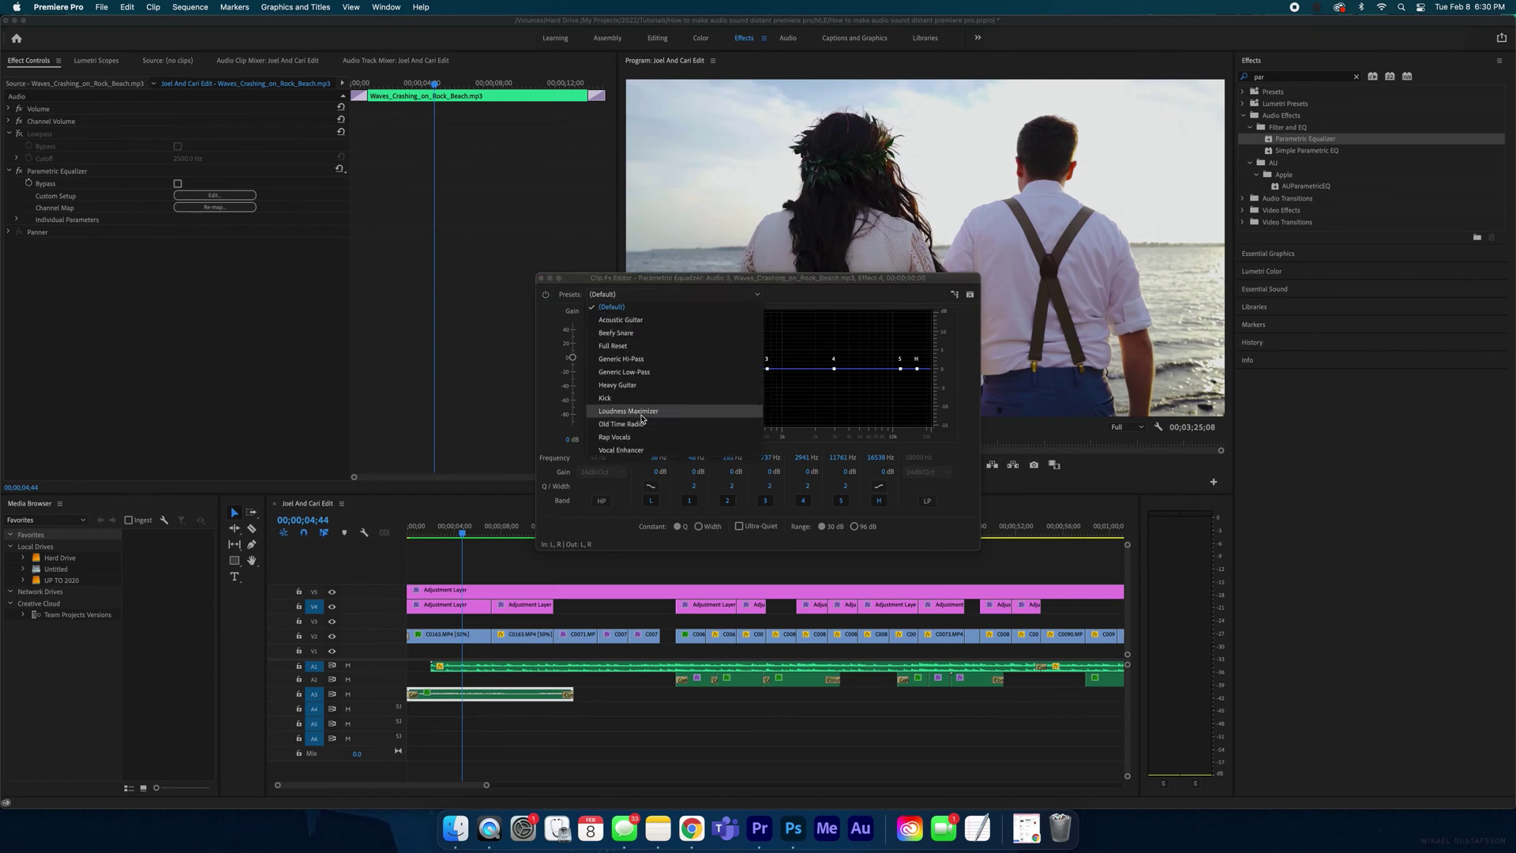
left_click(650, 372)
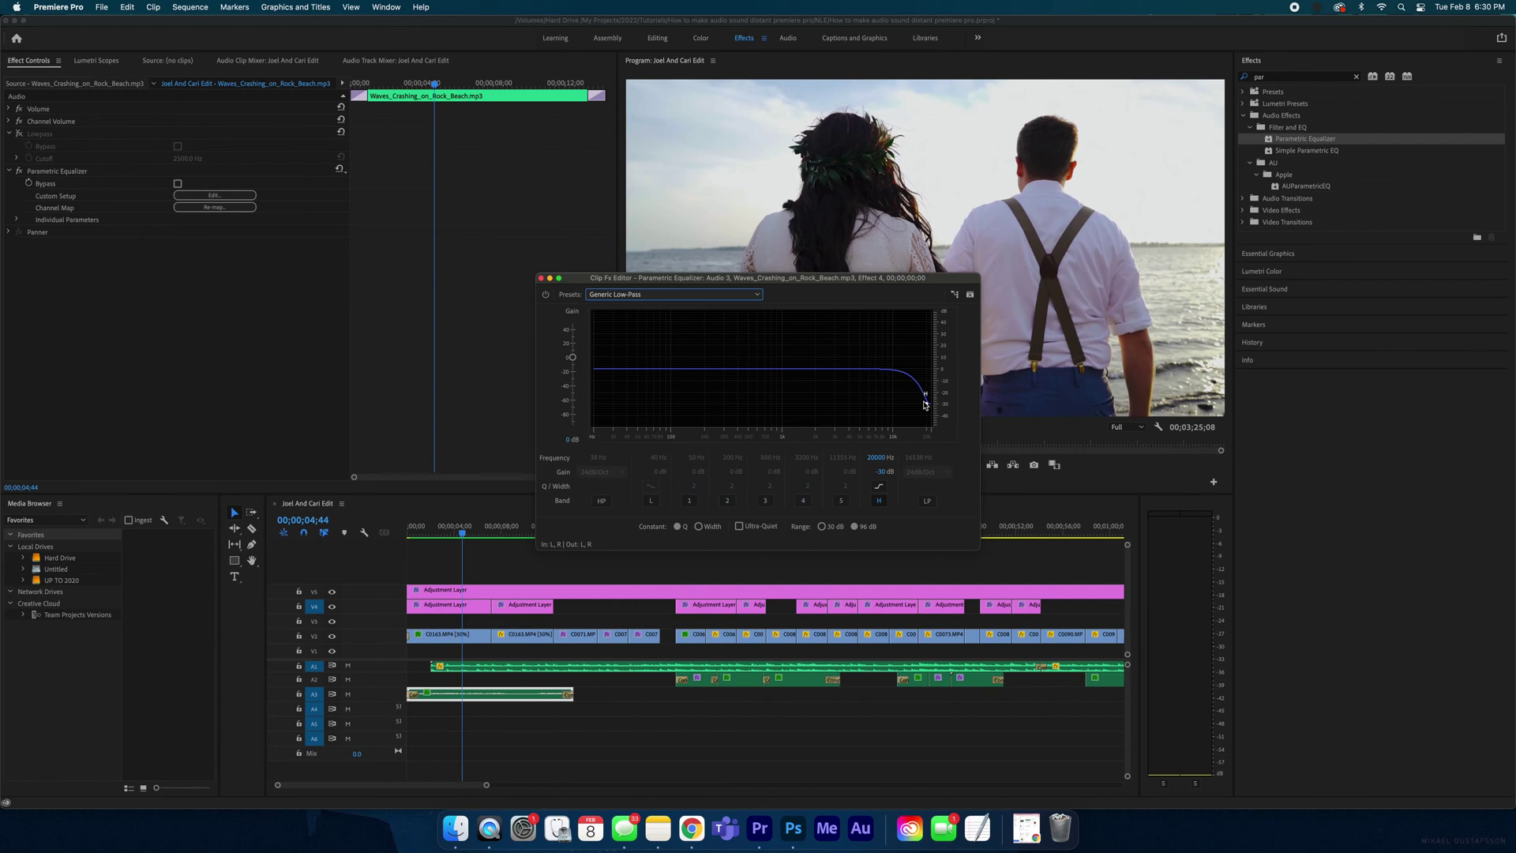
left_click_drag(925, 402, 810, 403)
Audition the waves while raising the high-band cutoff, then bypass the equalizer to compare.
left_click(444, 536)
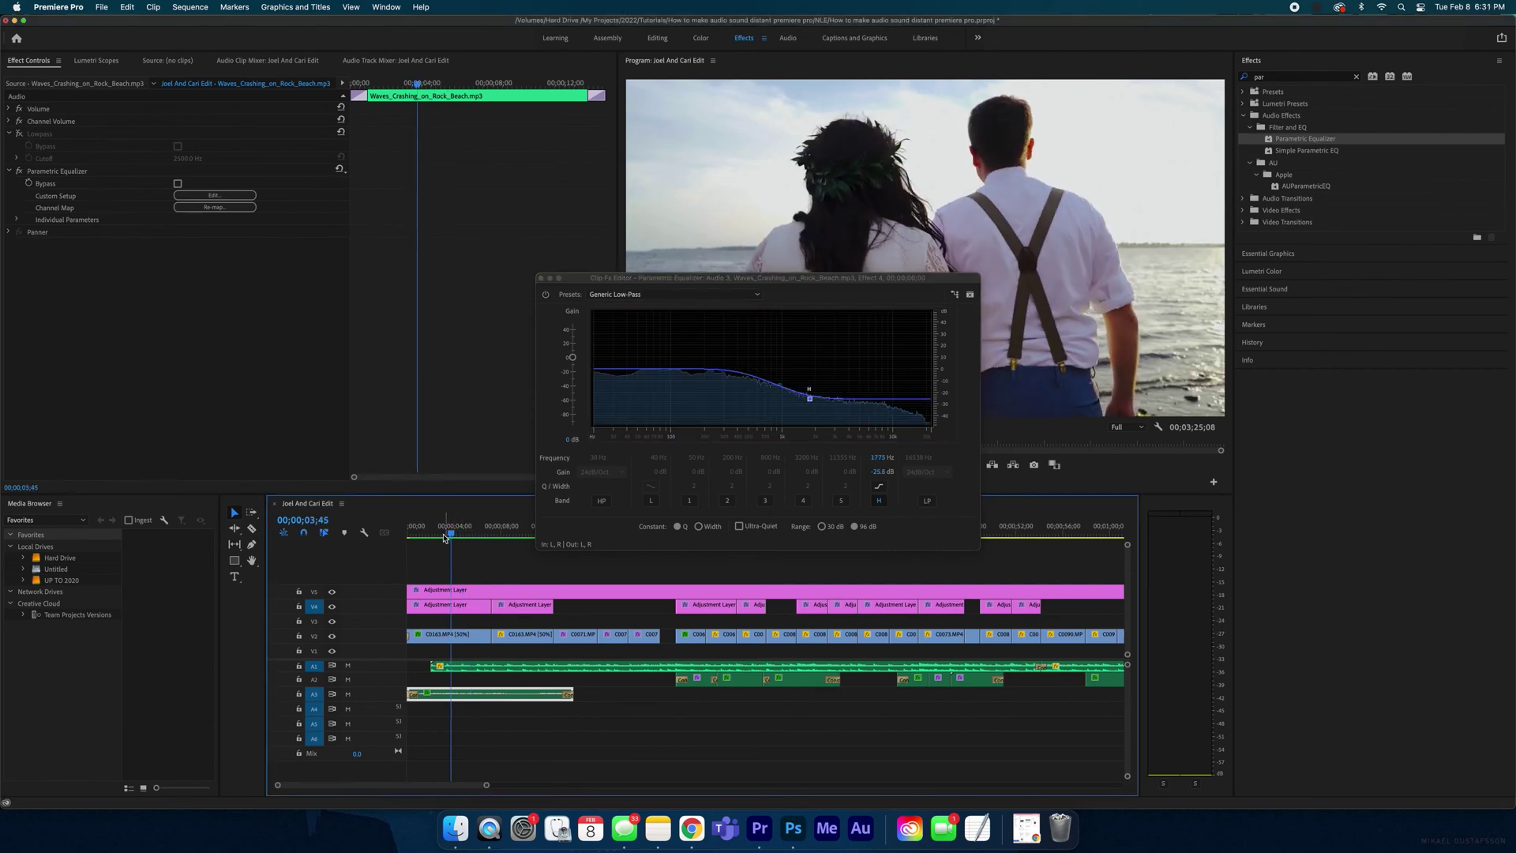
key("space")
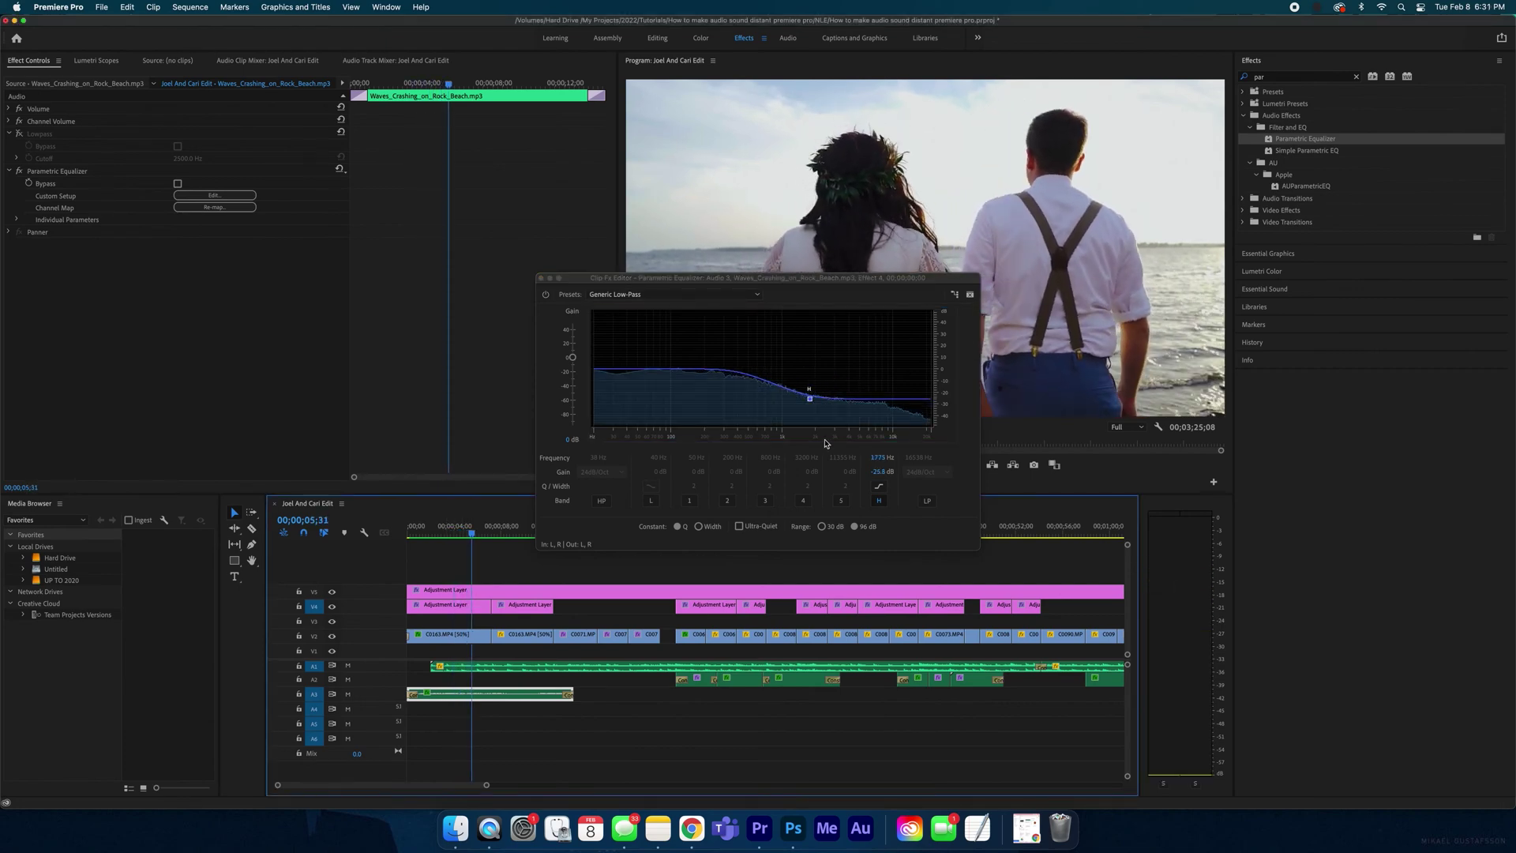
left_click_drag(810, 399, 851, 399)
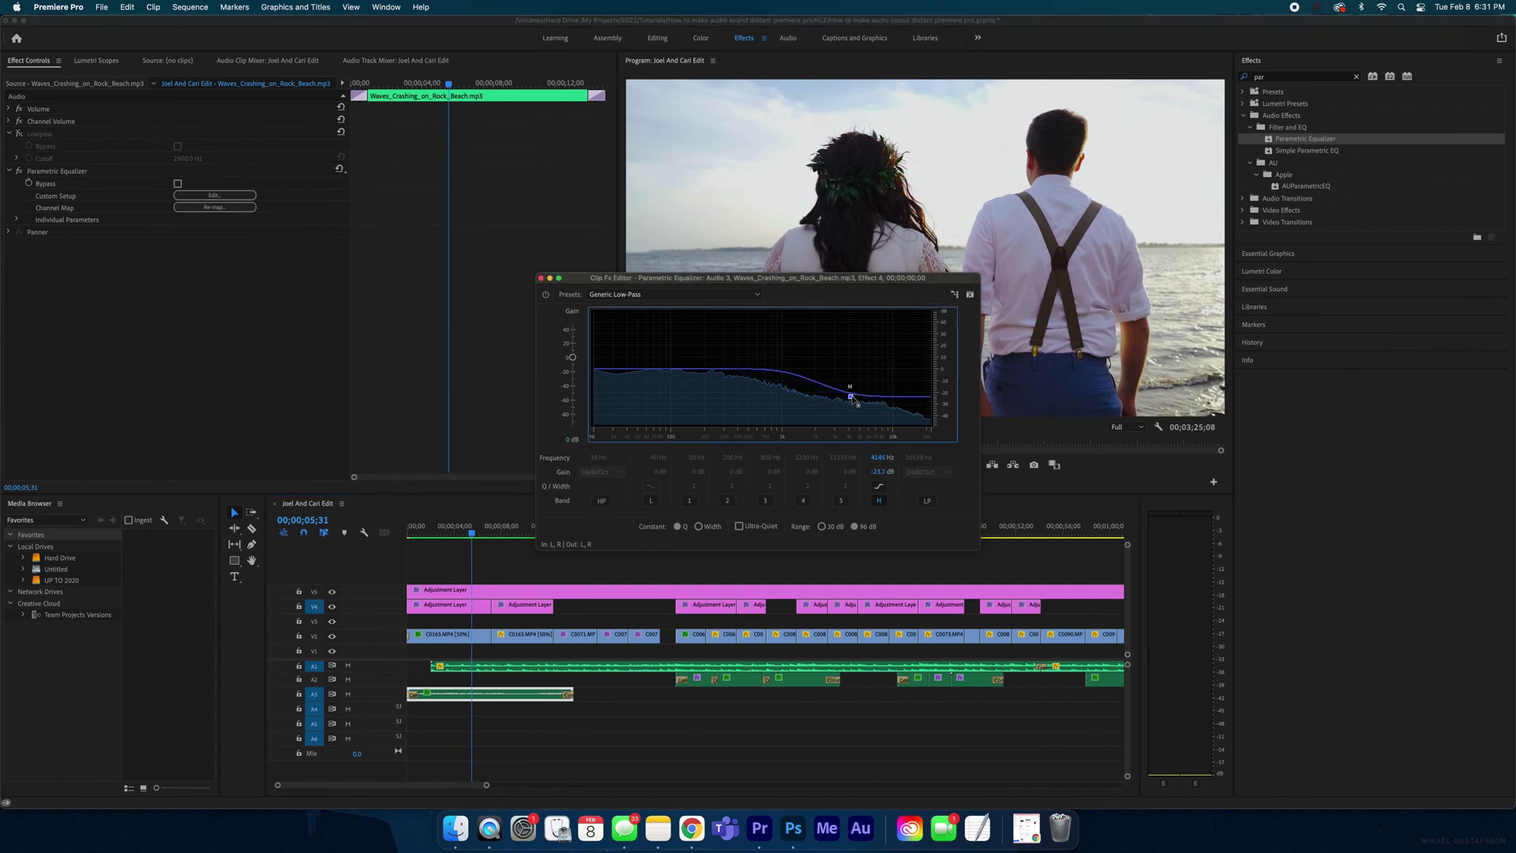
left_click(472, 534)
key("space")
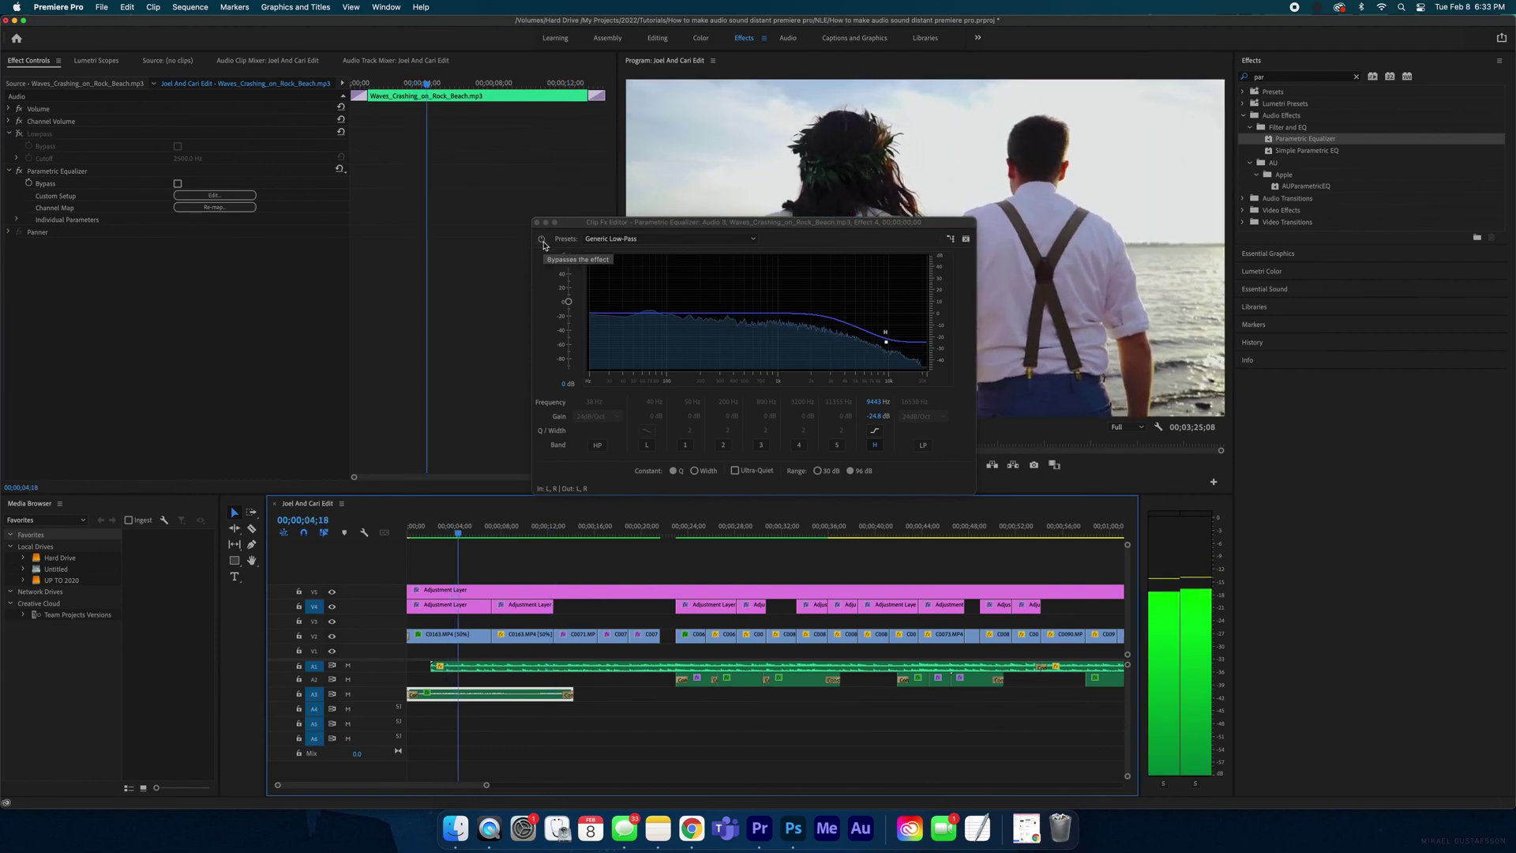
left_click(542, 242)
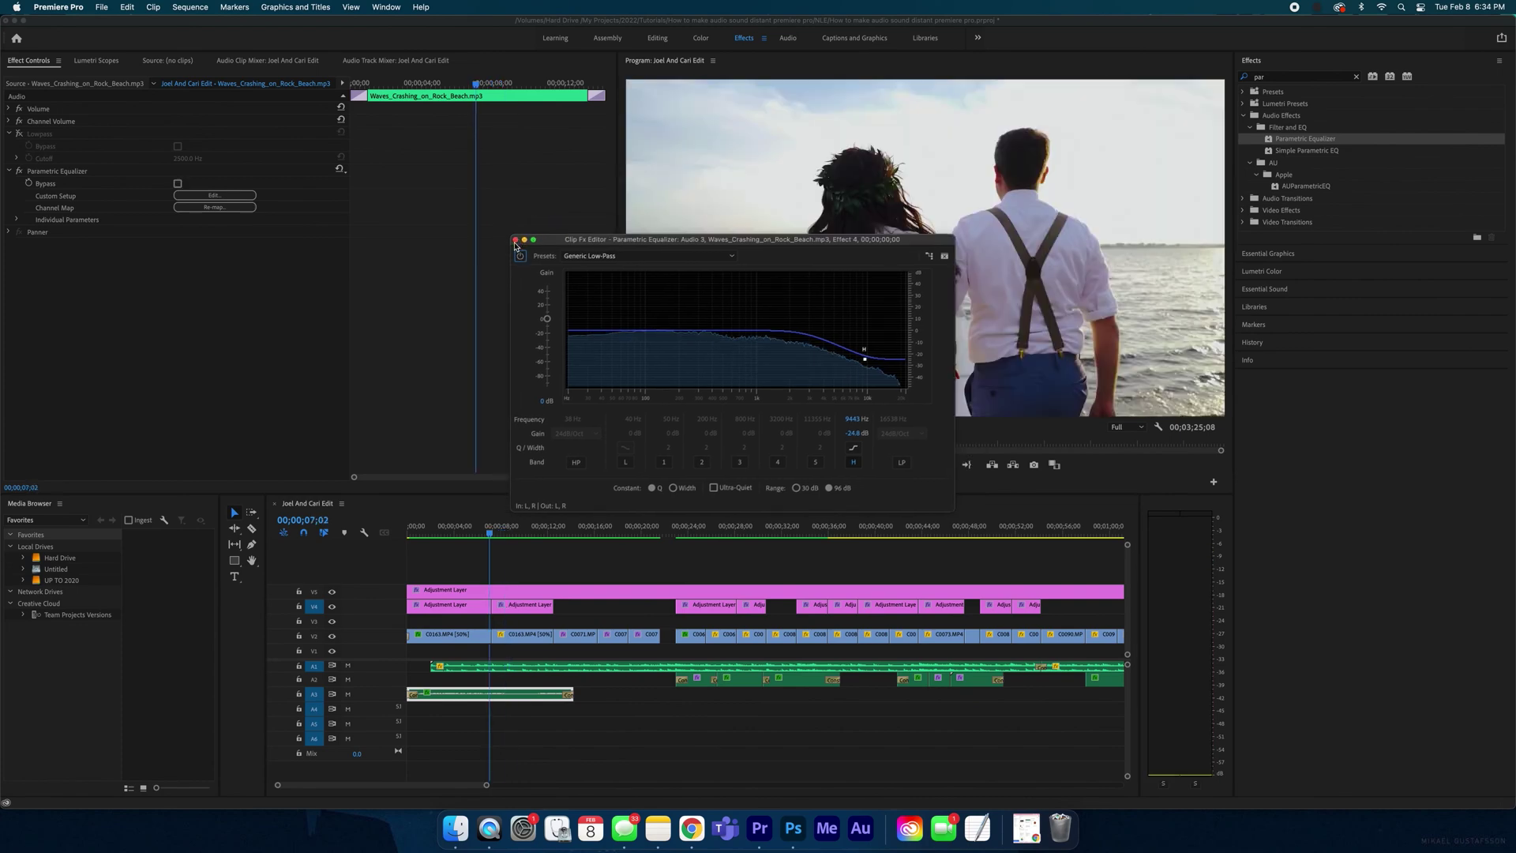
Close the Clip Fx Editor and scrub the timeline to preview the low-passed waves.
left_click(515, 240)
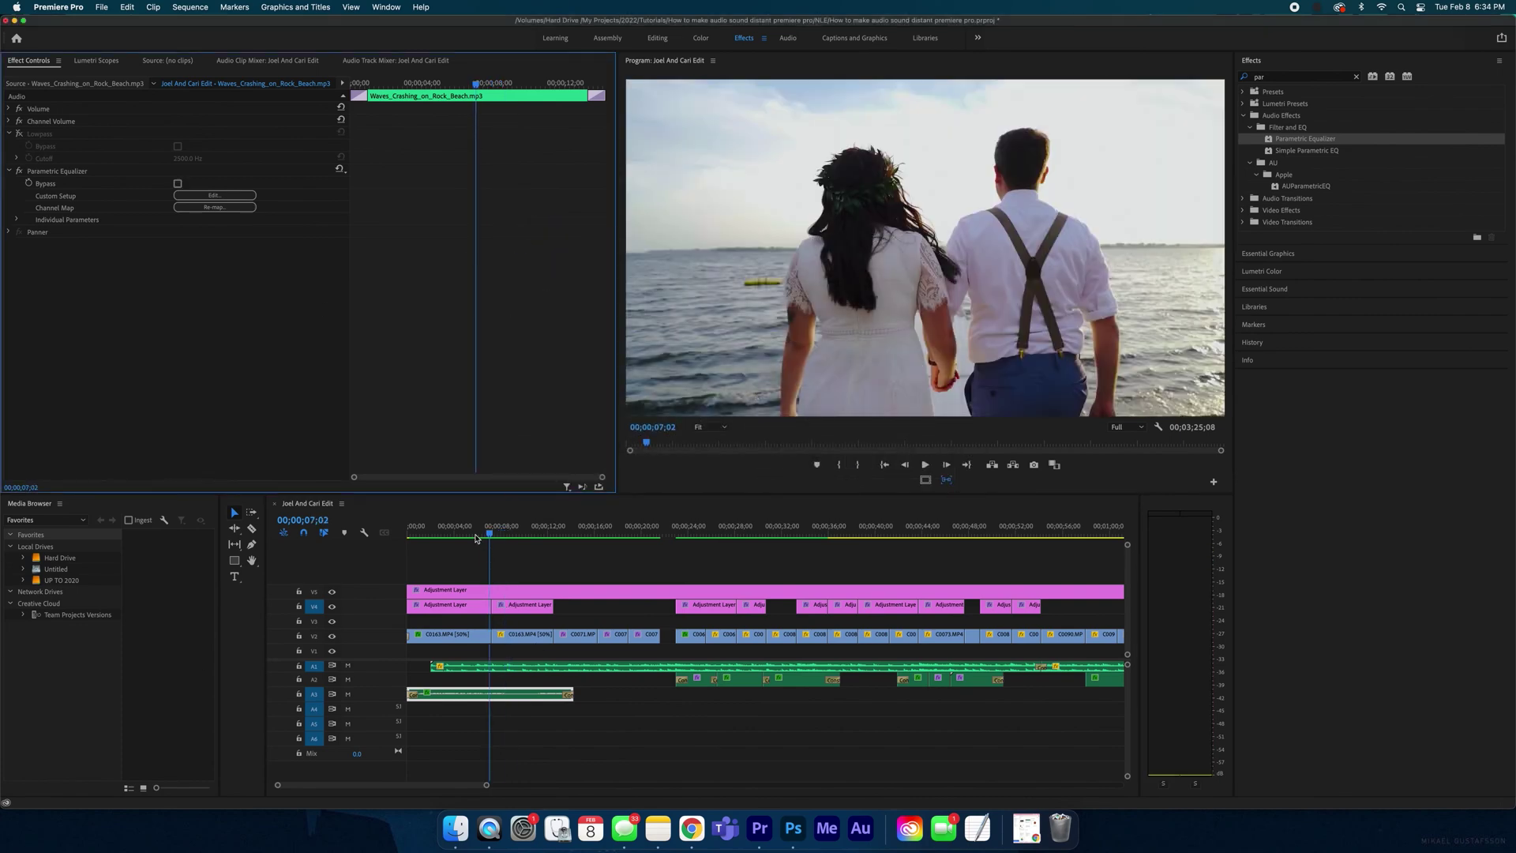
left_click_drag(477, 539, 489, 540)
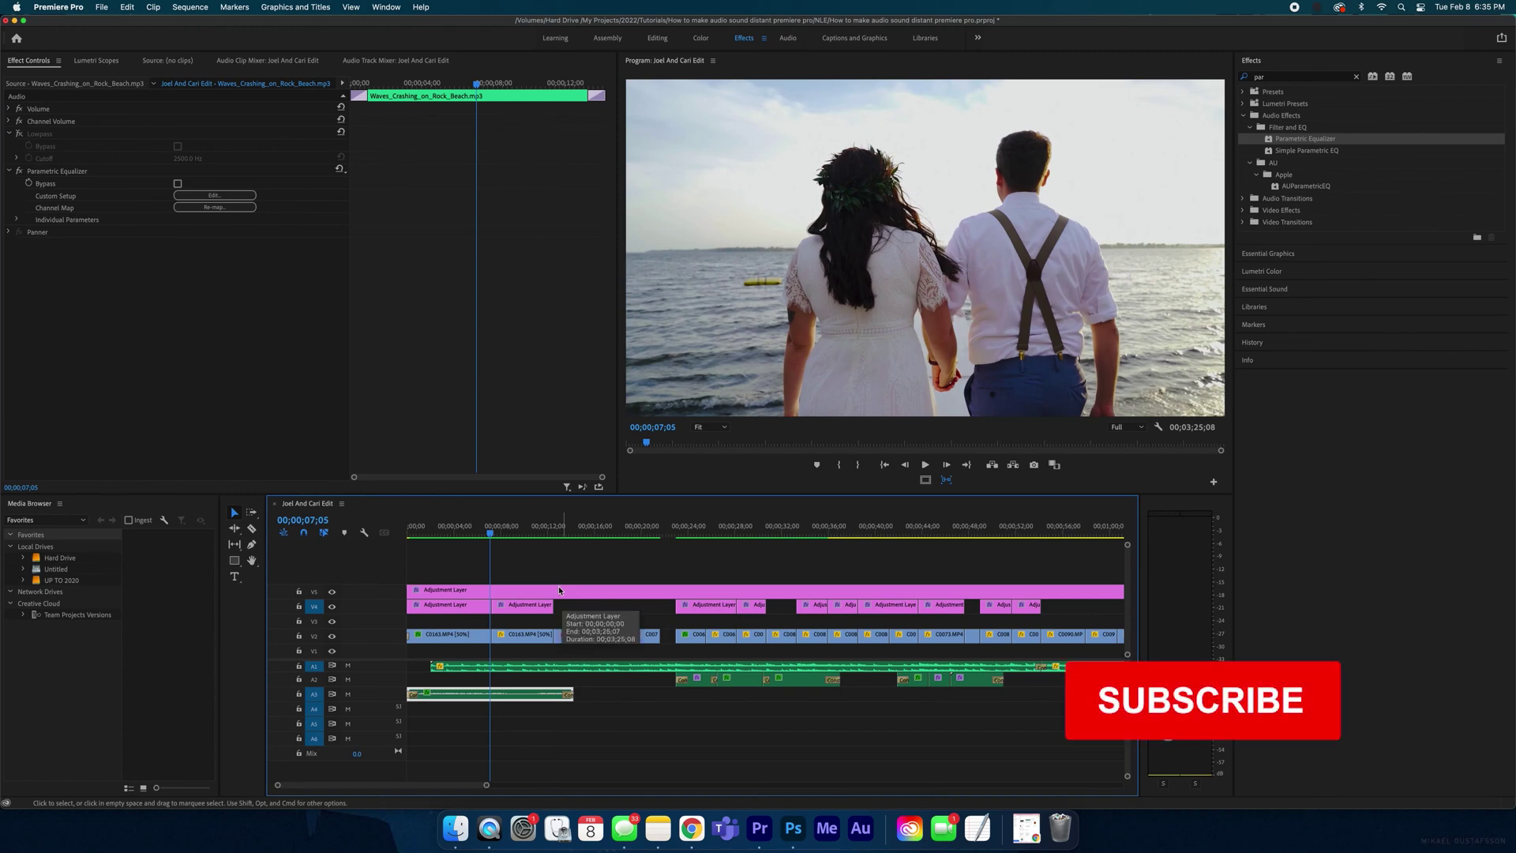
left_click(450, 606)
left_click(485, 535)
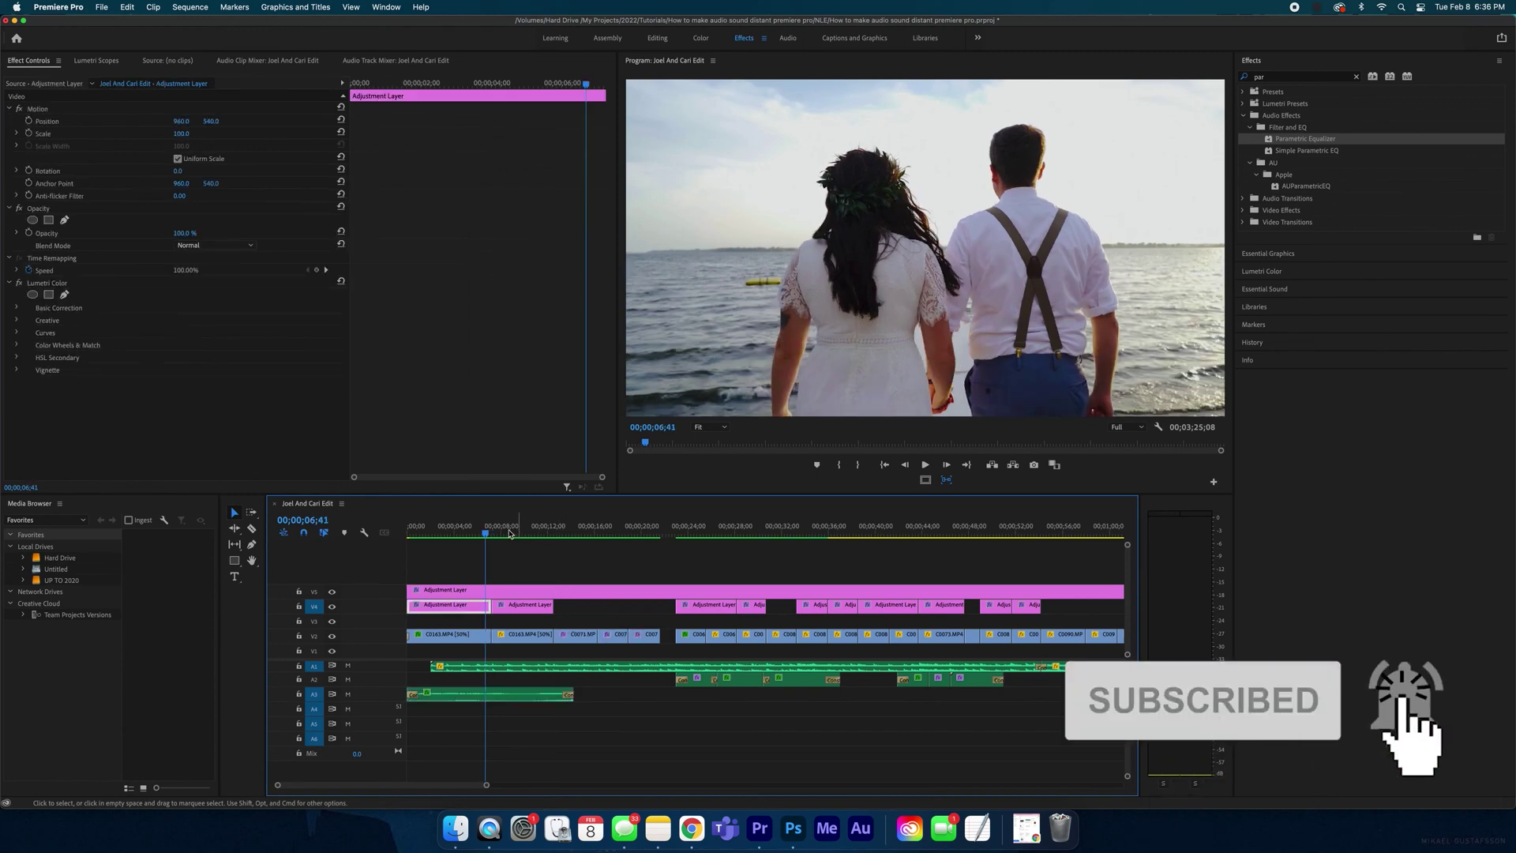
left_click_drag(486, 536, 451, 532)
left_click(523, 564)
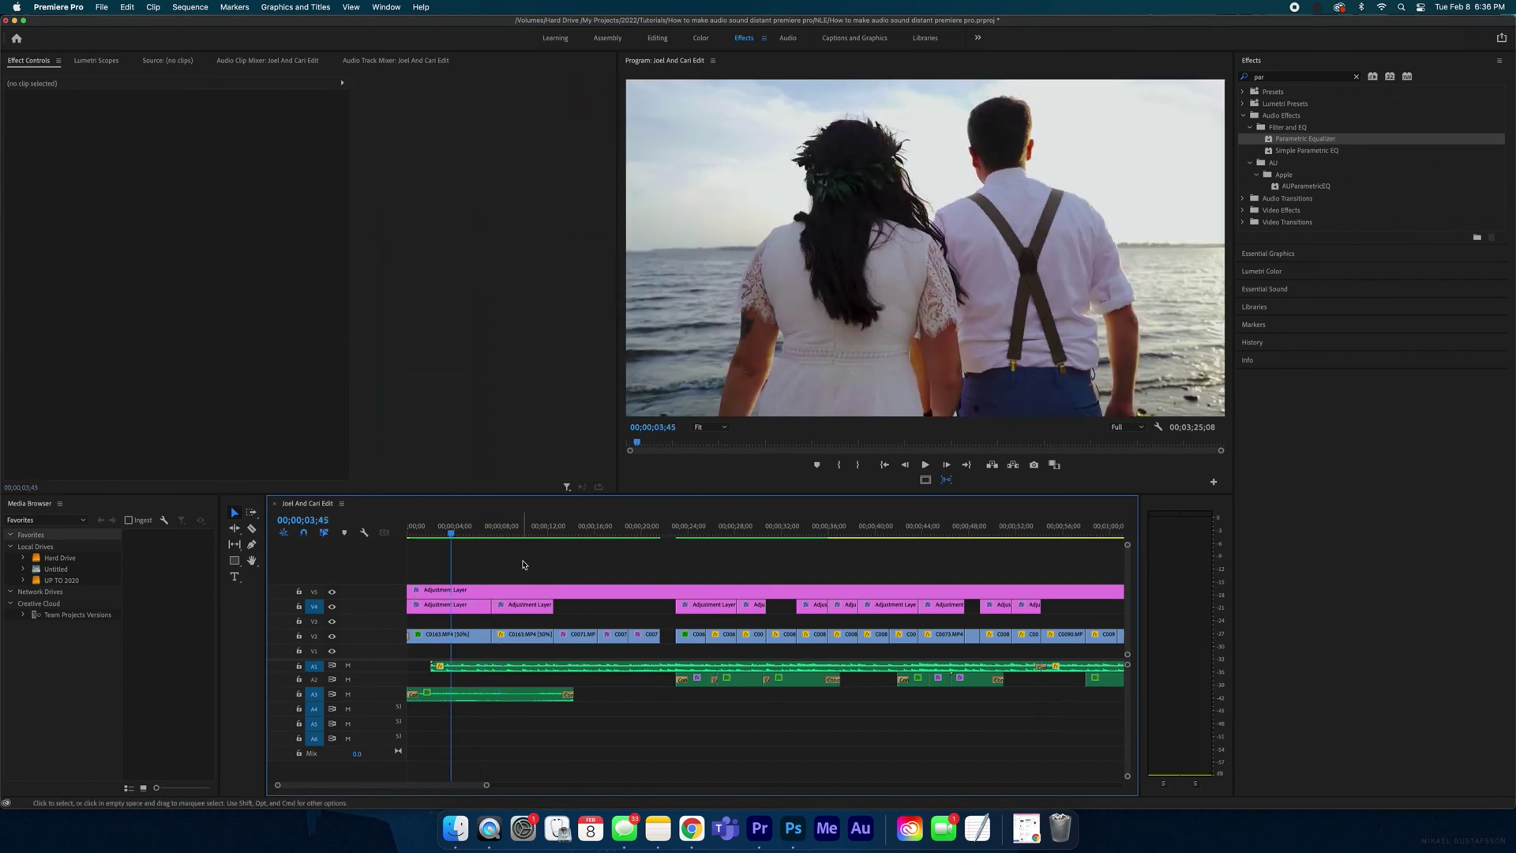
left_click(479, 698)
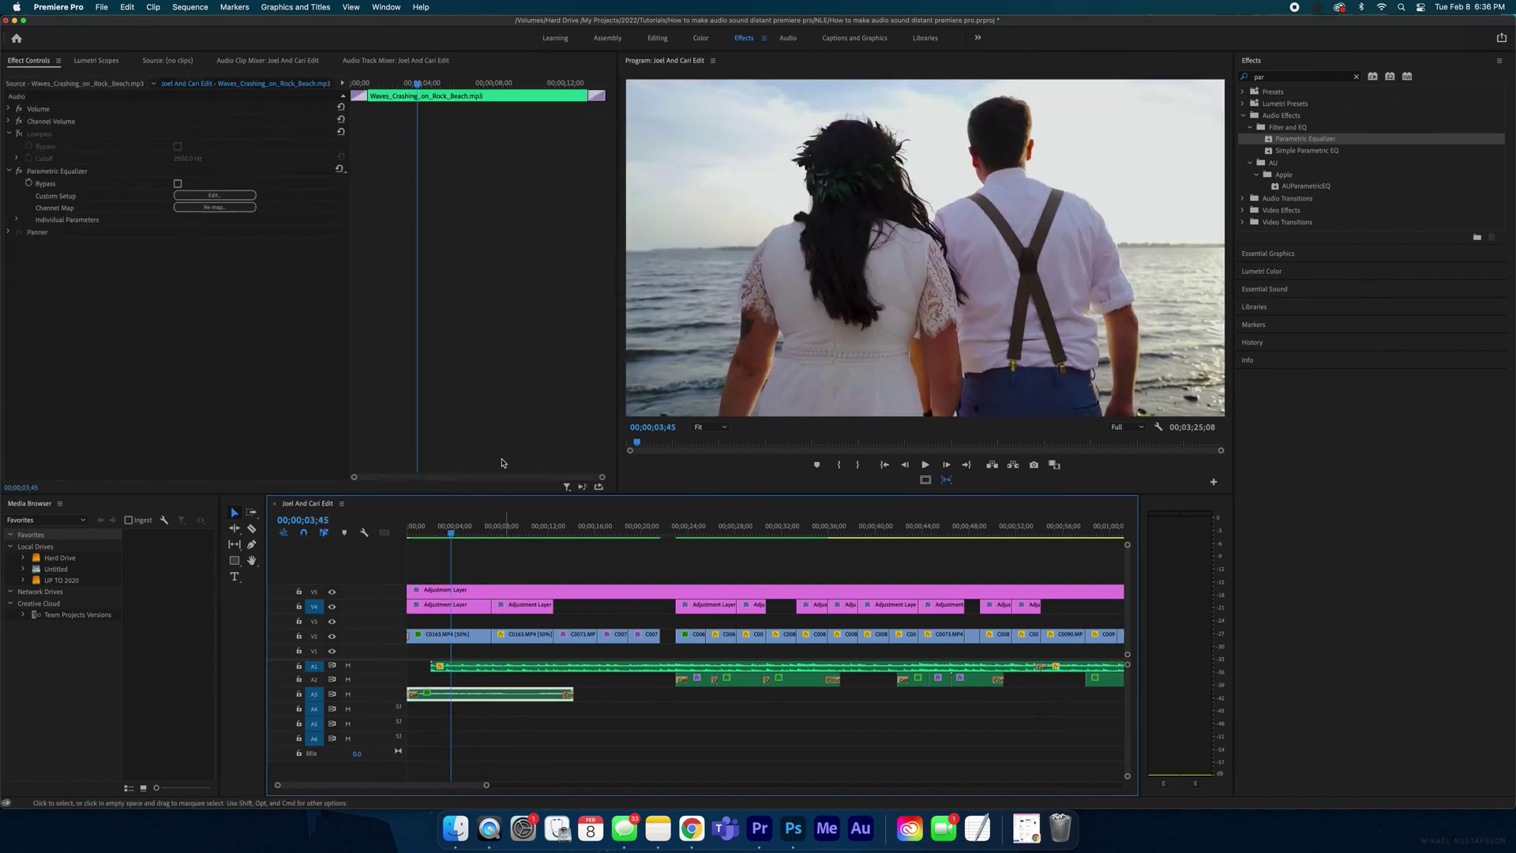